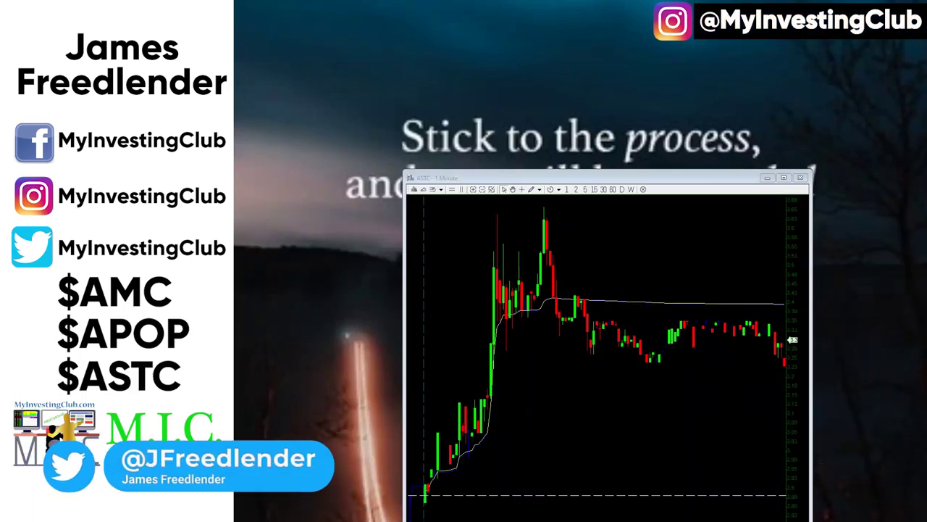
Widen the ASTC one-minute chart window and reposition it to fill the visible desktop area
{"action": "left_click_drag", "start_coordinate": [619, 181], "coordinate": [449, 87]}
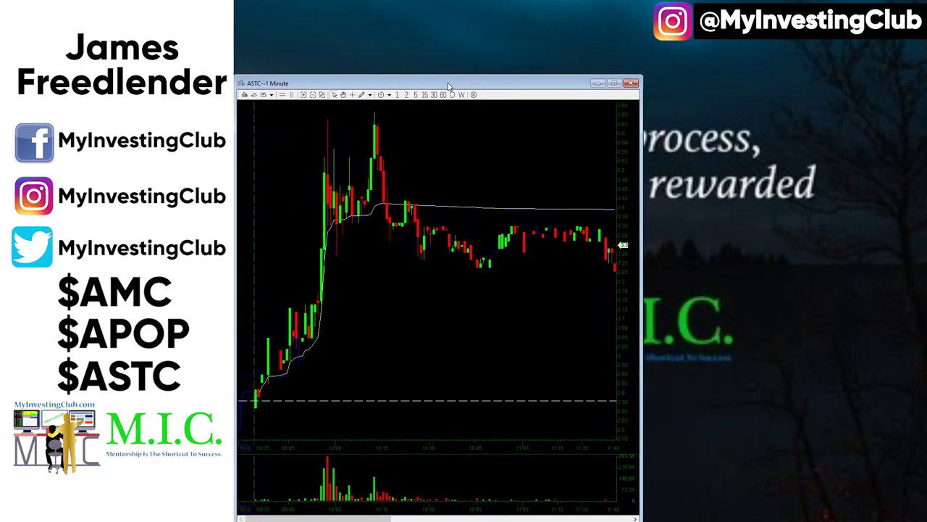
{"action": "left_click_drag", "start_coordinate": [639, 289], "coordinate": [921, 390]}
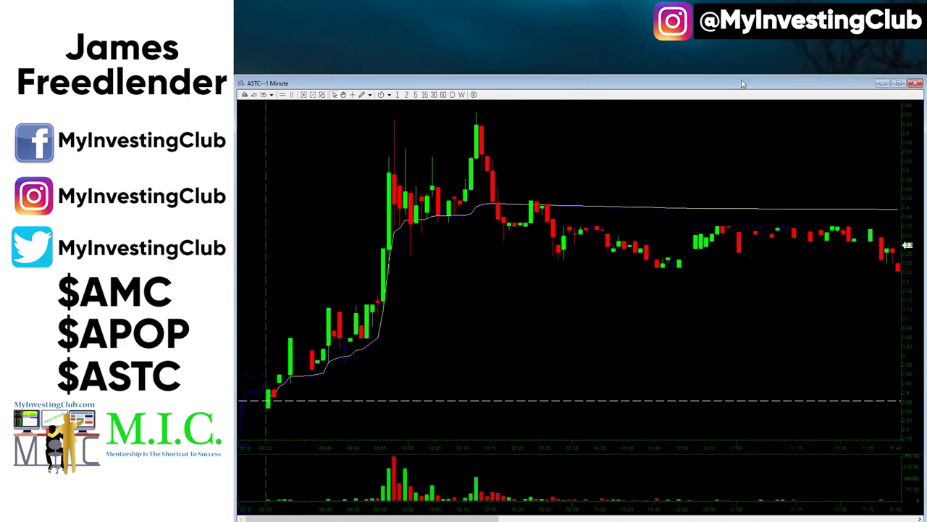
{"action": "left_click_drag", "start_coordinate": [734, 76], "coordinate": [737, 2]}
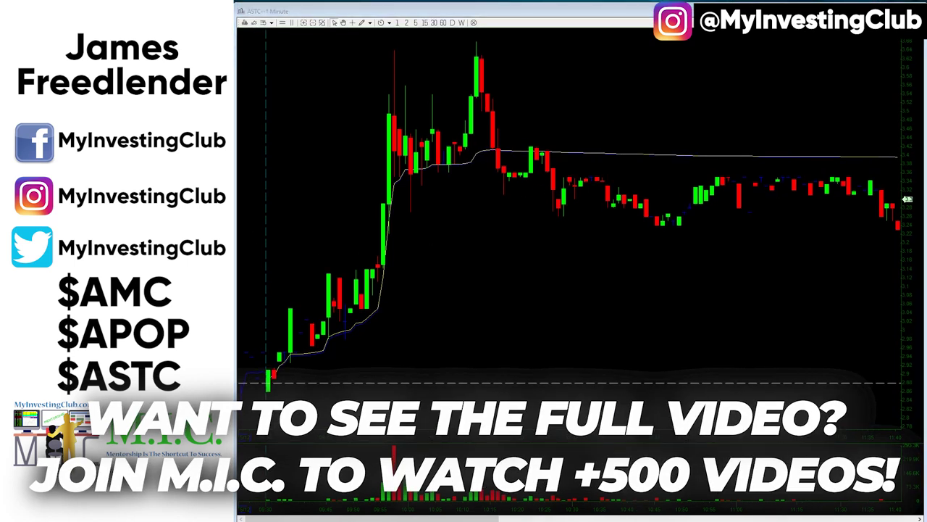
Load the NNVC one-minute chart in the window in place of ASTC
{"action": "left_click", "coordinate": [500, 277]}
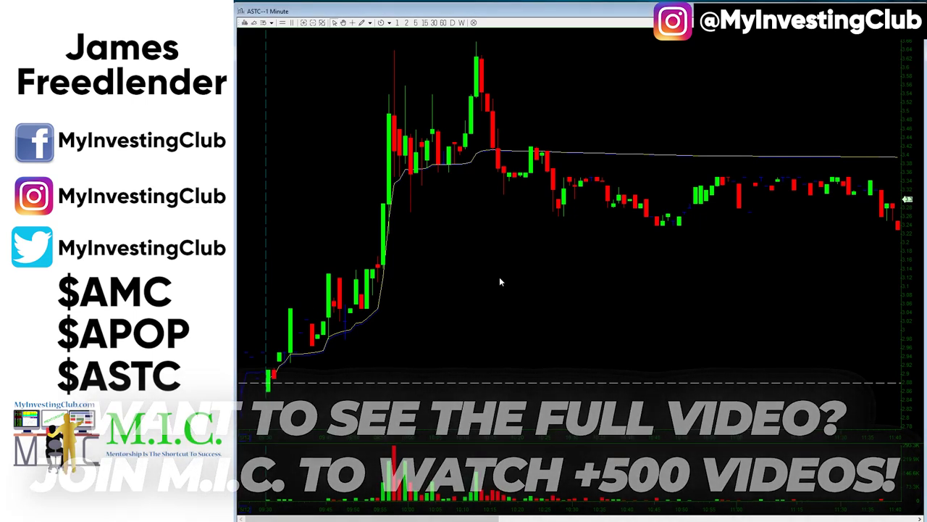
{"action": "type", "text": "NNVC"}
{"action": "key", "text": "Return"}
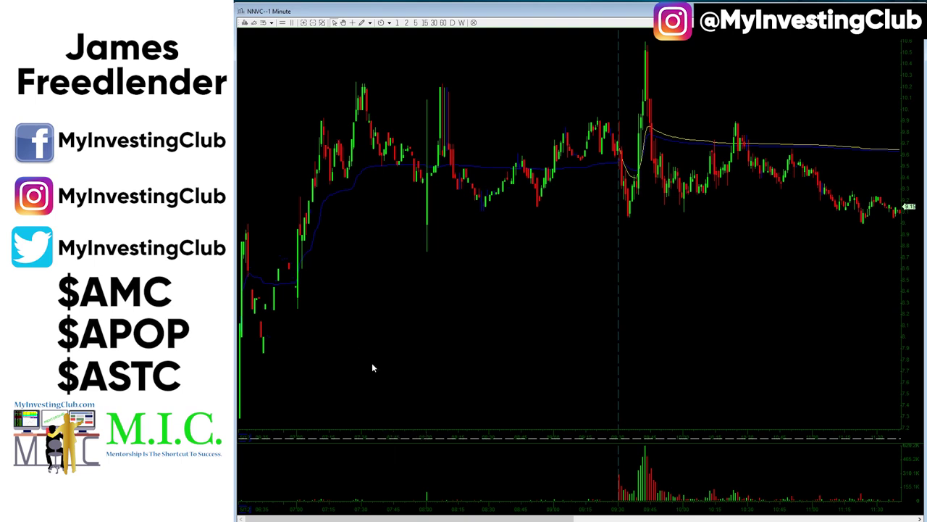
Load the AMC one-minute chart and frame it on the 5/11 session through the 5/12 market open
{"action": "type", "text": "AMC"}
{"action": "key", "text": "Return"}
{"action": "left_click_drag", "start_coordinate": [253, 72], "coordinate": [675, 426]}
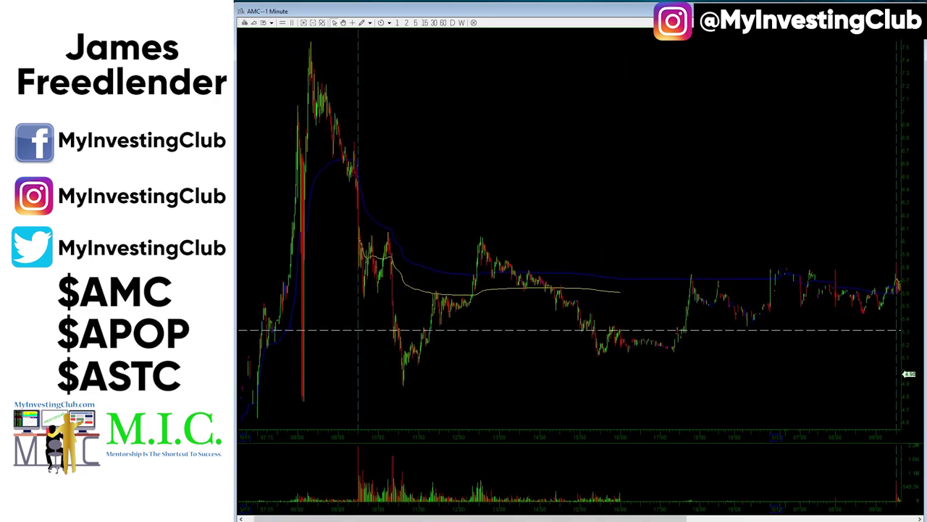
{"action": "left_click", "coordinate": [919, 517]}
{"action": "left_click", "coordinate": [920, 518]}
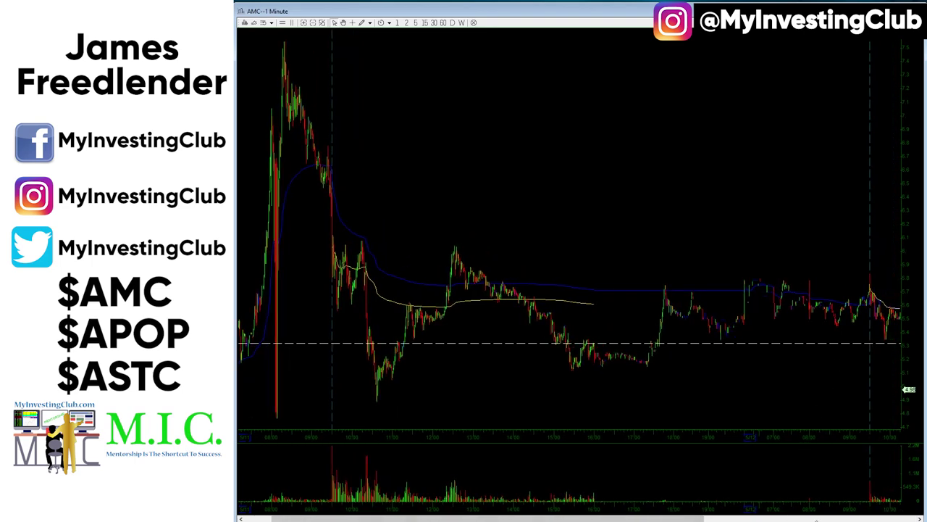
{"action": "left_click_drag", "start_coordinate": [358, 519], "coordinate": [338, 518]}
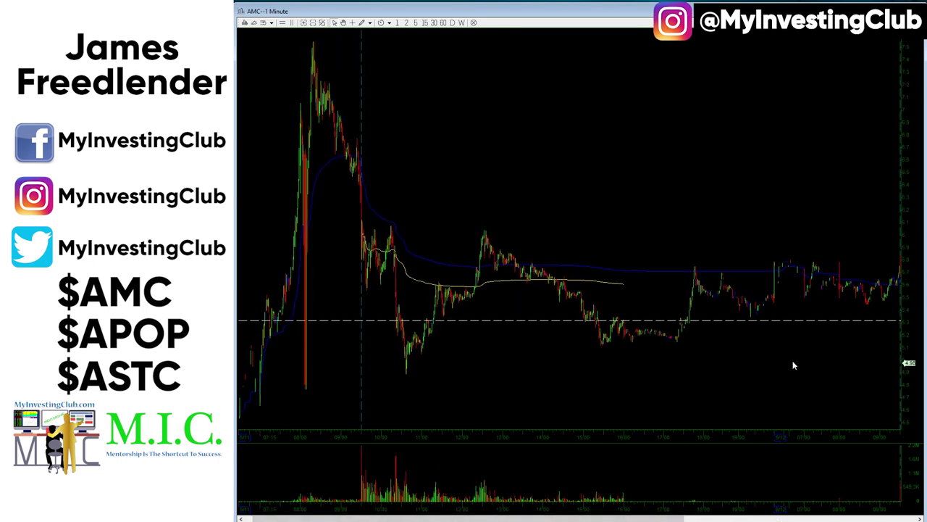
{"action": "right_click", "coordinate": [750, 310]}
{"action": "mouse_move", "coordinate": [817, 351]}
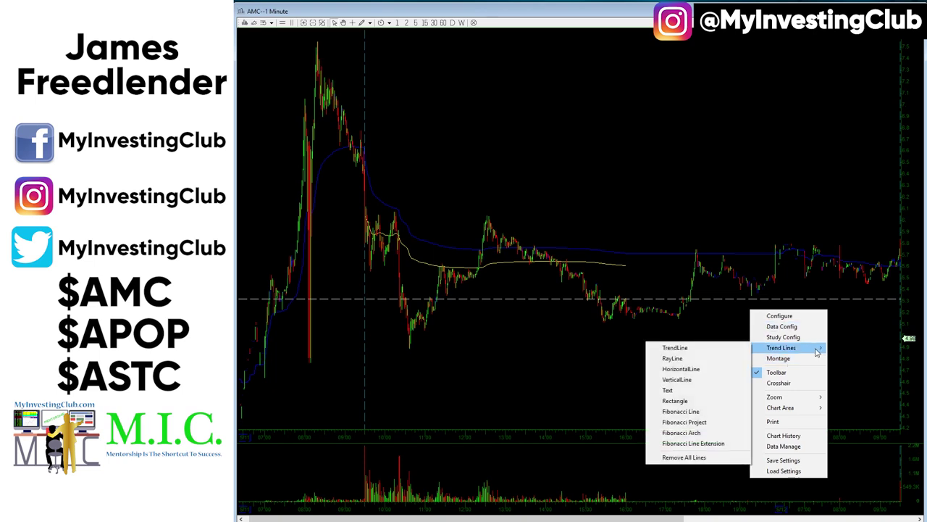
{"action": "left_click", "coordinate": [584, 304]}
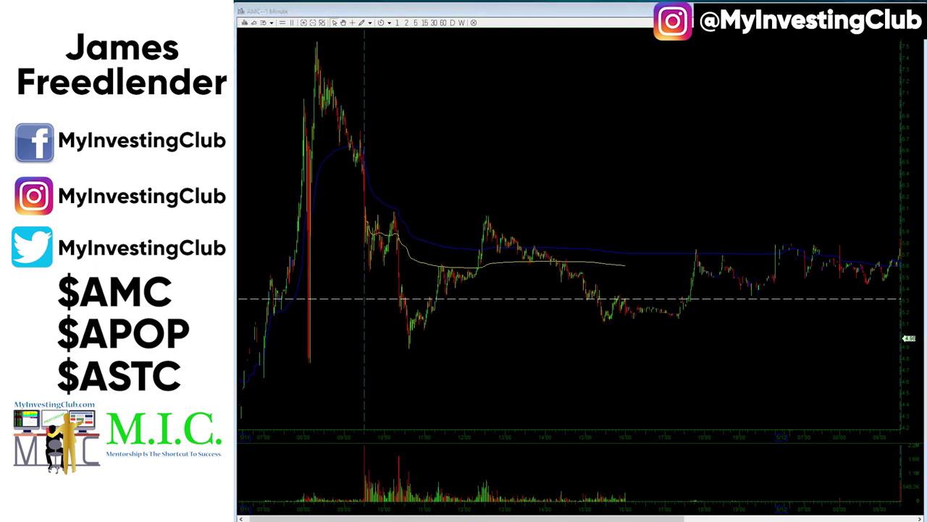
Draw a horizontal RayLine on the AMC chart starting at the 5/11 after-hours high just before 18:00
{"action": "left_click_drag", "start_coordinate": [509, 521], "coordinate": [446, 516]}
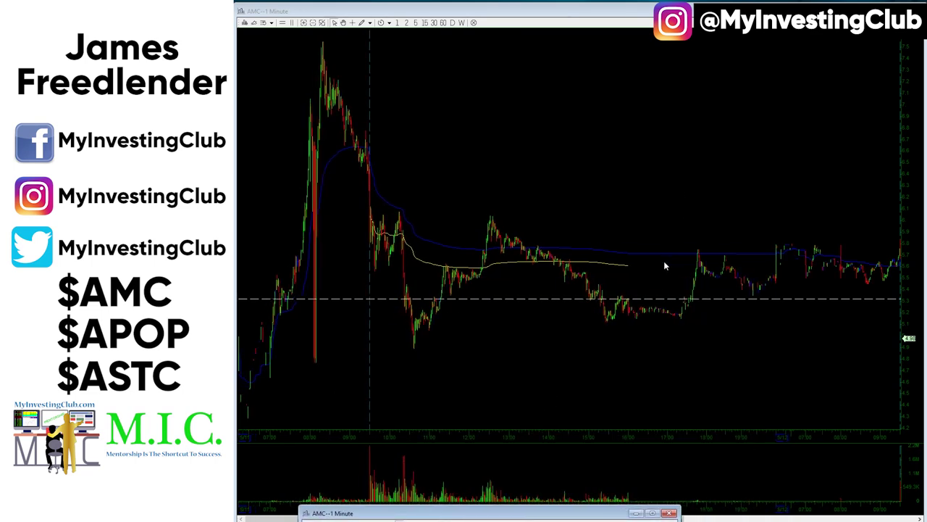
{"action": "right_click", "coordinate": [717, 318]}
{"action": "mouse_move", "coordinate": [777, 358]}
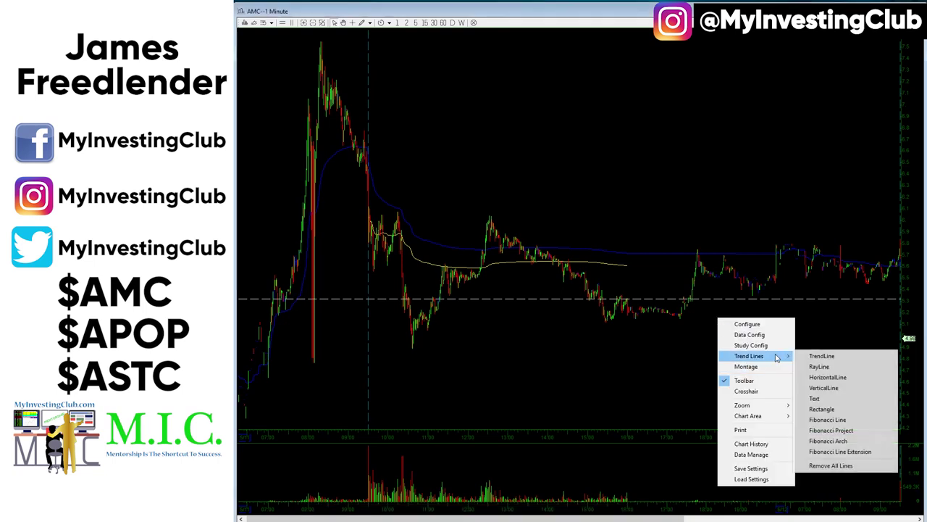
{"action": "left_click", "coordinate": [819, 366]}
{"action": "left_click", "coordinate": [697, 247]}
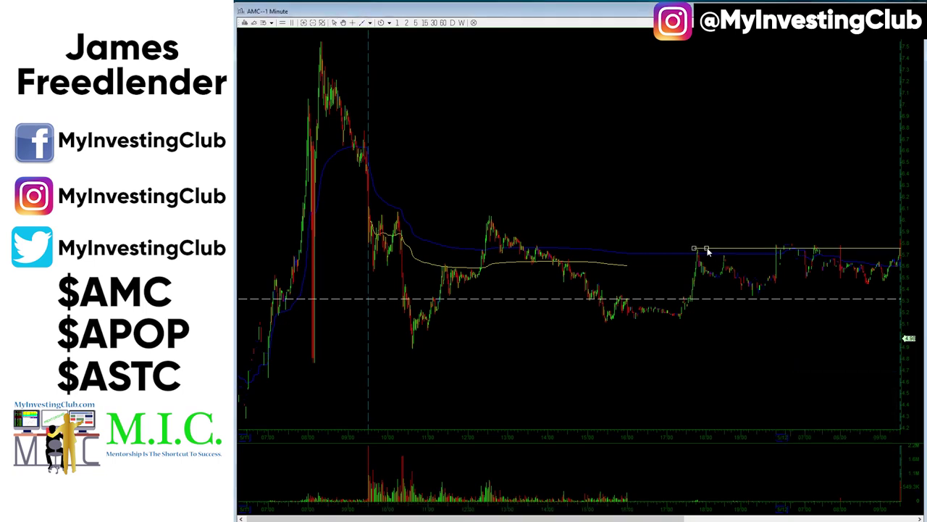
{"action": "left_click_drag", "start_coordinate": [699, 252], "coordinate": [703, 253]}
{"action": "left_click", "coordinate": [706, 263]}
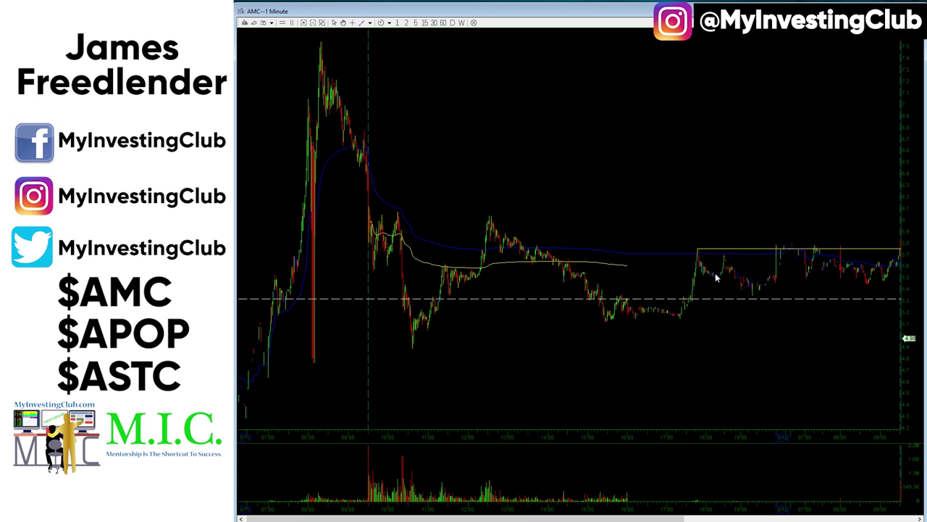
Duplicate the after-hours ray and place copies at the 13:00 resistance and the higher morning peak of 5/11
{"action": "right_click", "coordinate": [754, 252]}
{"action": "left_click", "coordinate": [764, 261]}
{"action": "left_click_drag", "start_coordinate": [764, 261], "coordinate": [425, 219]}
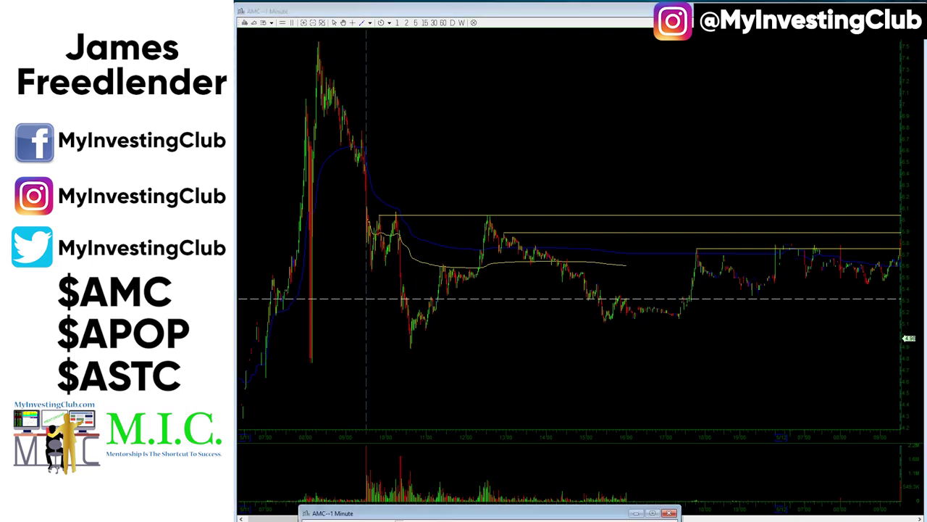
Examine the second AMC chart with the pivot levels, minimize it, and review the rays on the main chart
{"action": "left_click_drag", "start_coordinate": [536, 511], "coordinate": [726, 1]}
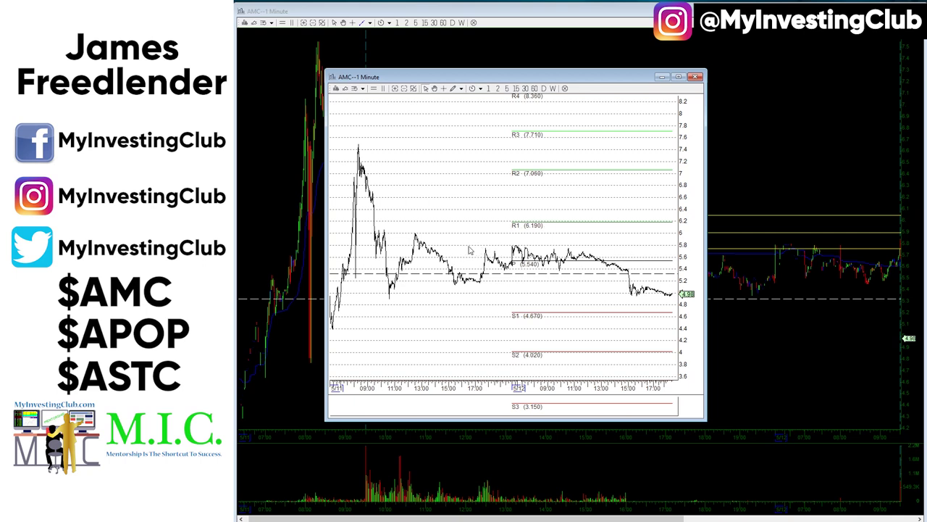
{"action": "left_click", "coordinate": [661, 76]}
{"action": "scroll", "coordinate": [817, 288], "scroll_direction": "up", "scroll_amount": 5}
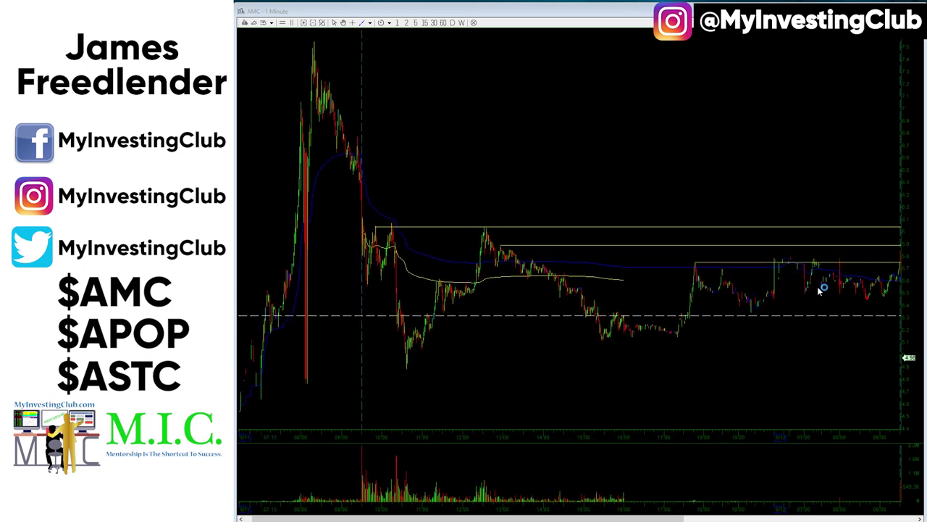
{"action": "scroll", "coordinate": [819, 291], "scroll_direction": "down", "scroll_amount": 3}
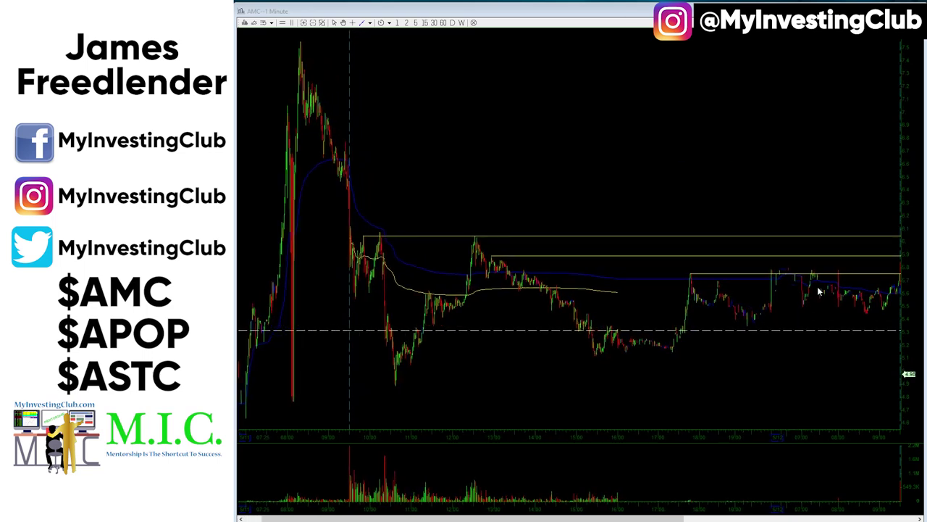
{"action": "scroll", "coordinate": [658, 289], "scroll_direction": "up", "scroll_amount": 3}
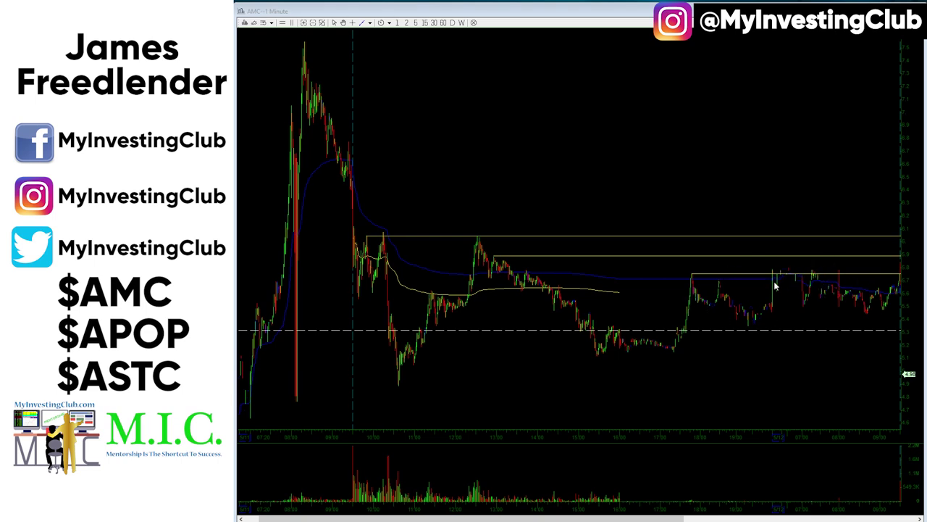
Remove the after-hours ray and the 13:00 resistance ray from the AMC chart
{"action": "left_click", "coordinate": [744, 275]}
{"action": "right_click", "coordinate": [743, 275]}
{"action": "left_click", "coordinate": [779, 310]}
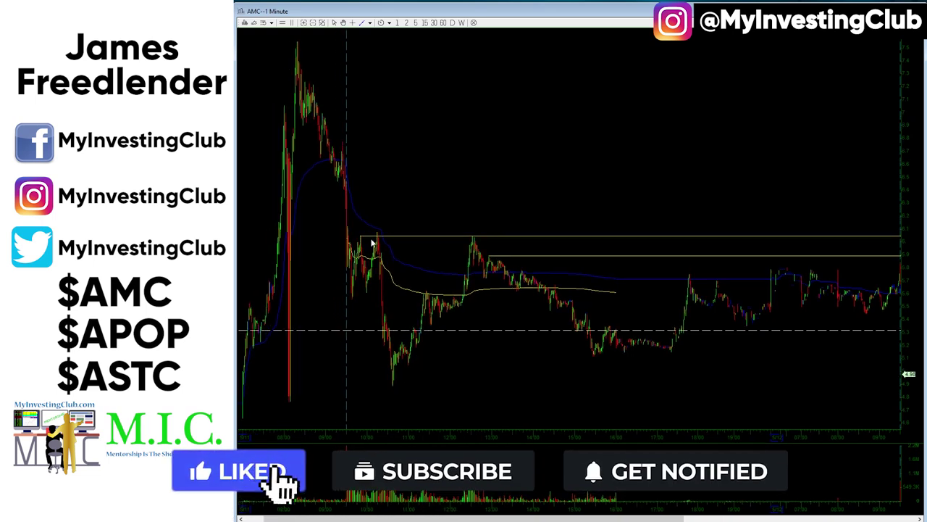
{"action": "right_click", "coordinate": [517, 255]}
{"action": "left_click", "coordinate": [548, 282]}
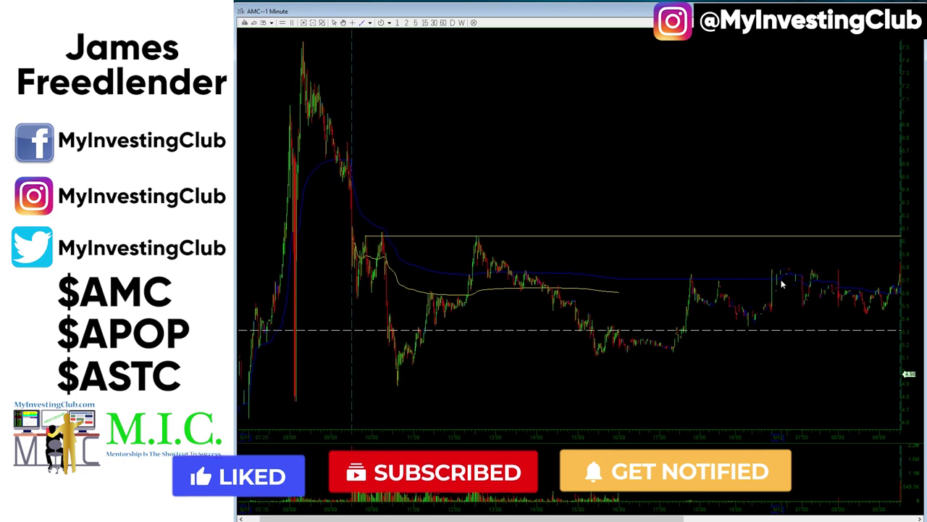
Duplicate the remaining AMC ray and place the copy slightly higher, at the 5/11 peak shortly after 10:00
{"action": "right_click", "coordinate": [379, 236]}
{"action": "left_click", "coordinate": [395, 250]}
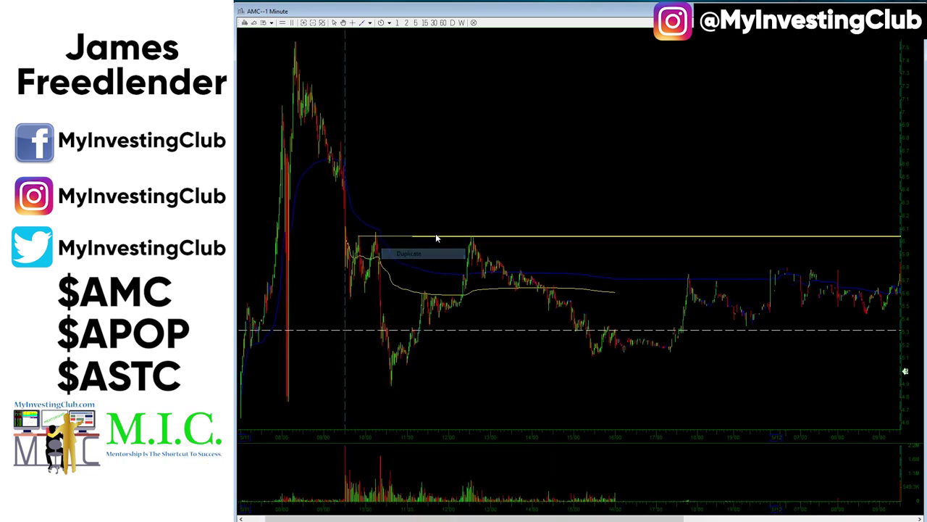
{"action": "left_click_drag", "start_coordinate": [437, 238], "coordinate": [400, 236]}
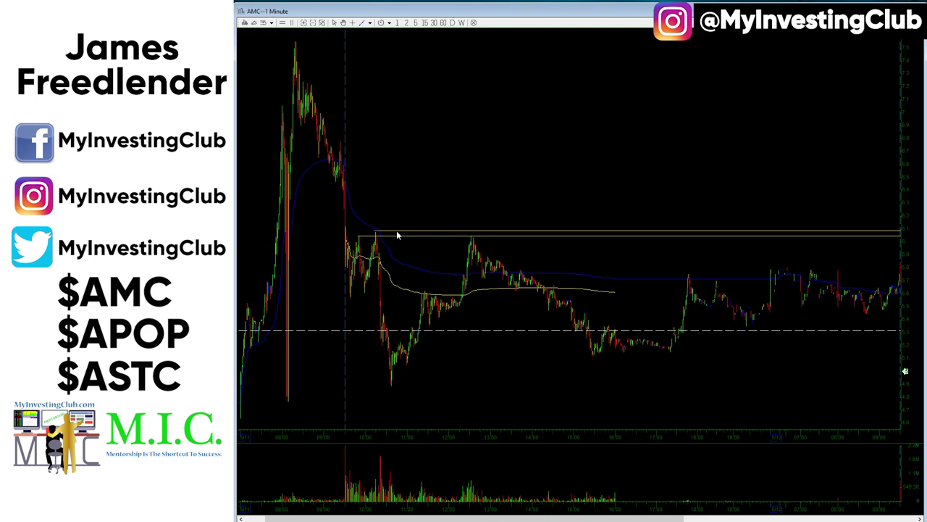
{"action": "right_click", "coordinate": [407, 227]}
{"action": "left_click", "coordinate": [414, 231]}
{"action": "scroll", "coordinate": [403, 205], "scroll_direction": "up", "scroll_amount": 1}
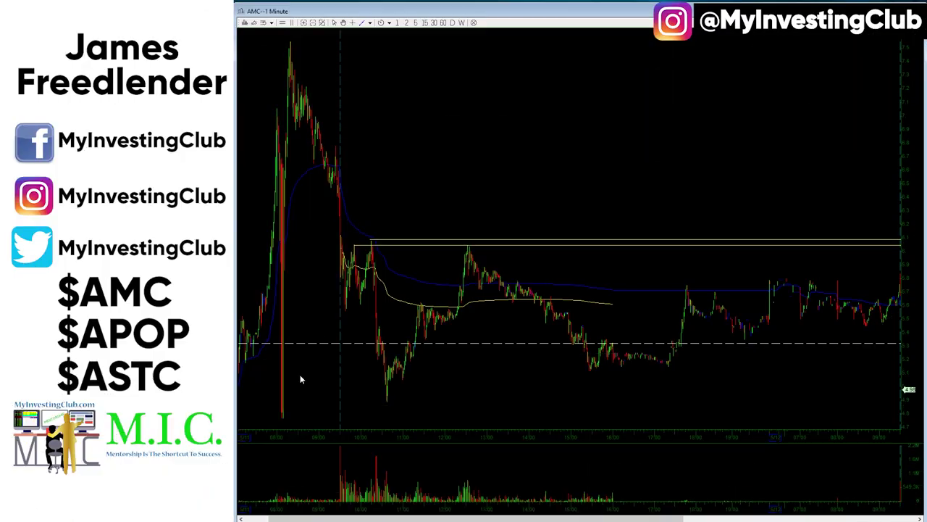
Load the APOP one-minute chart covering 5/11 through the 5/12 market open
{"action": "type", "text": "APOP"}
{"action": "key", "text": "Return"}
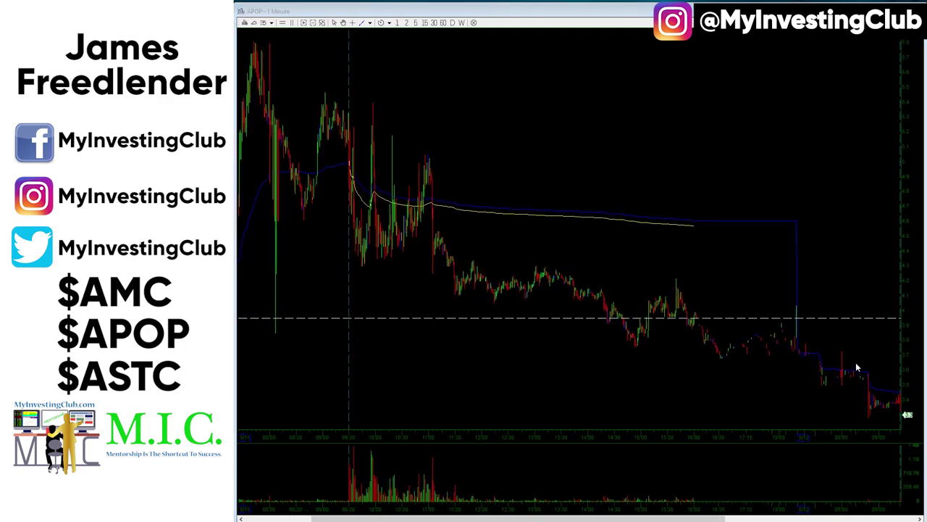
{"action": "scroll", "coordinate": [816, 351], "scroll_direction": "down", "scroll_amount": 1}
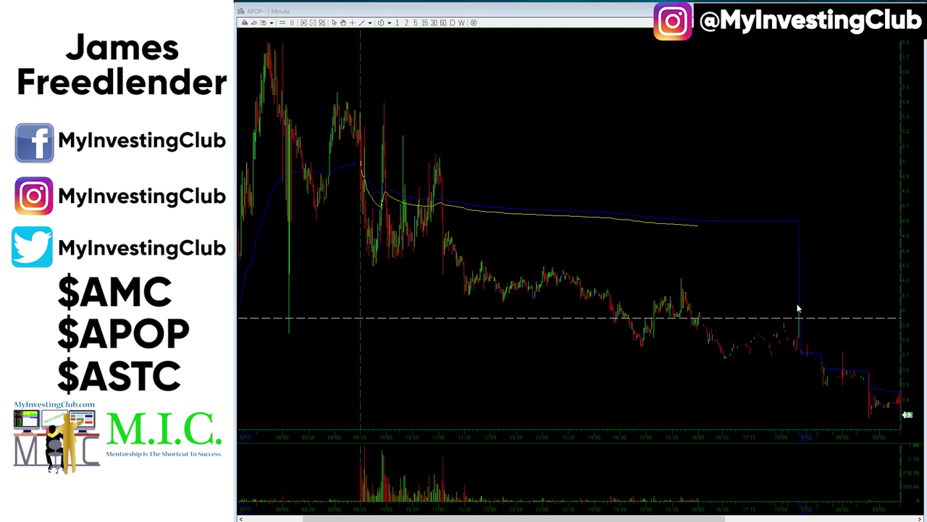
Draw a horizontal ray on the APOP chart starting at the 5/11 high at about 16:00
{"action": "right_click", "coordinate": [765, 297]}
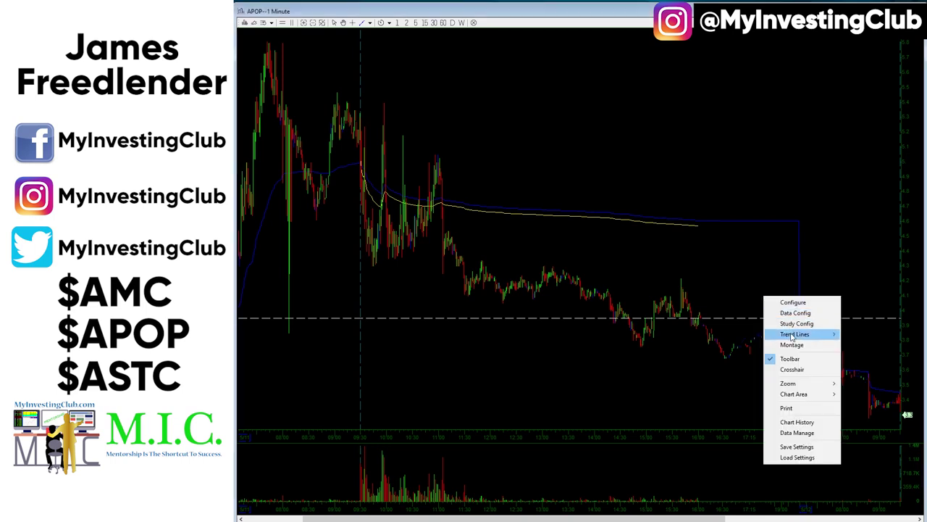
{"action": "mouse_move", "coordinate": [793, 334]}
{"action": "left_click", "coordinate": [686, 345]}
{"action": "left_click_drag", "start_coordinate": [699, 313], "coordinate": [710, 313]}
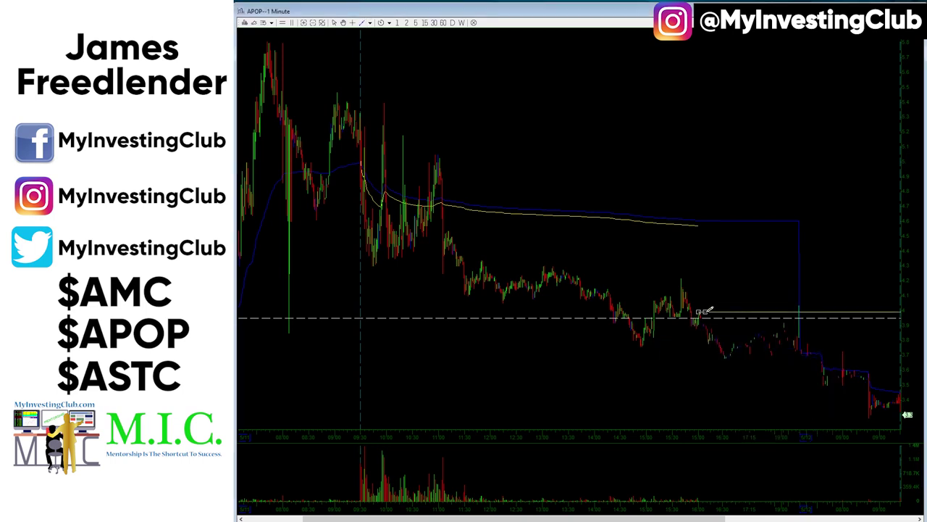
Duplicate the APOP ray and place the copy at the 5/11 afternoon spike high shortly before 16:00
{"action": "right_click", "coordinate": [729, 319]}
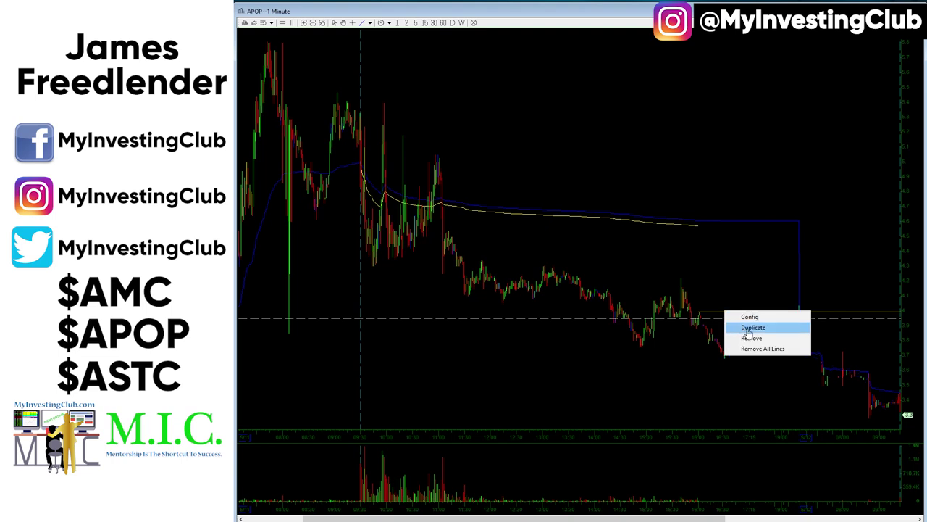
{"action": "left_click", "coordinate": [746, 326]}
{"action": "left_click_drag", "start_coordinate": [728, 300], "coordinate": [708, 280]}
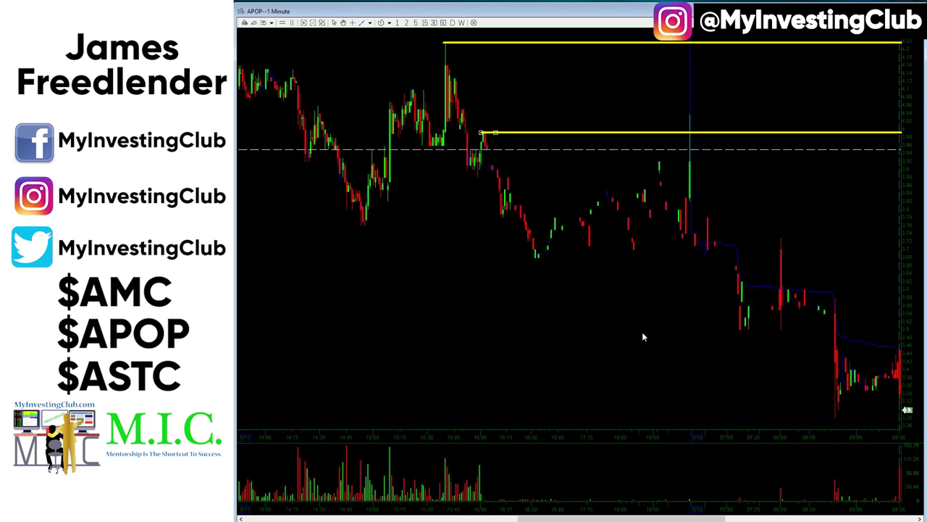
{"action": "scroll", "coordinate": [580, 301], "scroll_direction": "down", "scroll_amount": 4}
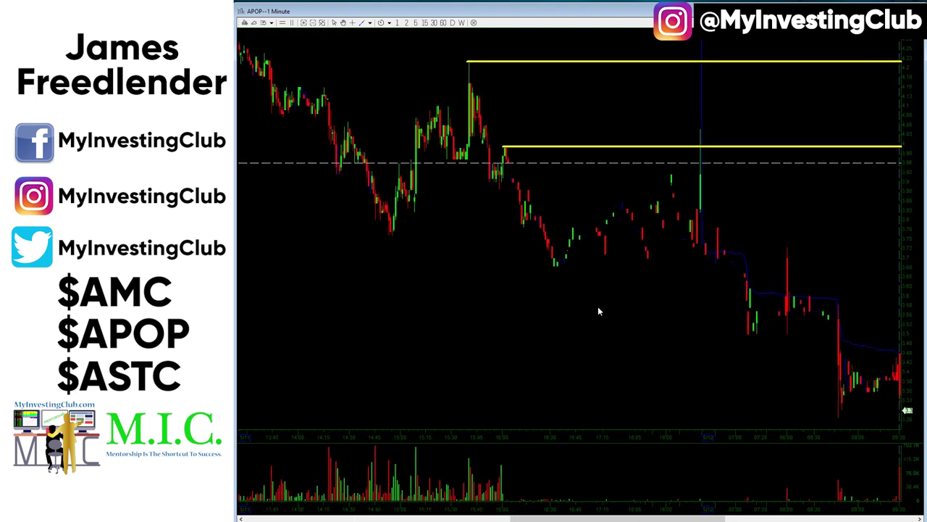
{"action": "scroll", "coordinate": [605, 303], "scroll_direction": "up", "scroll_amount": 3}
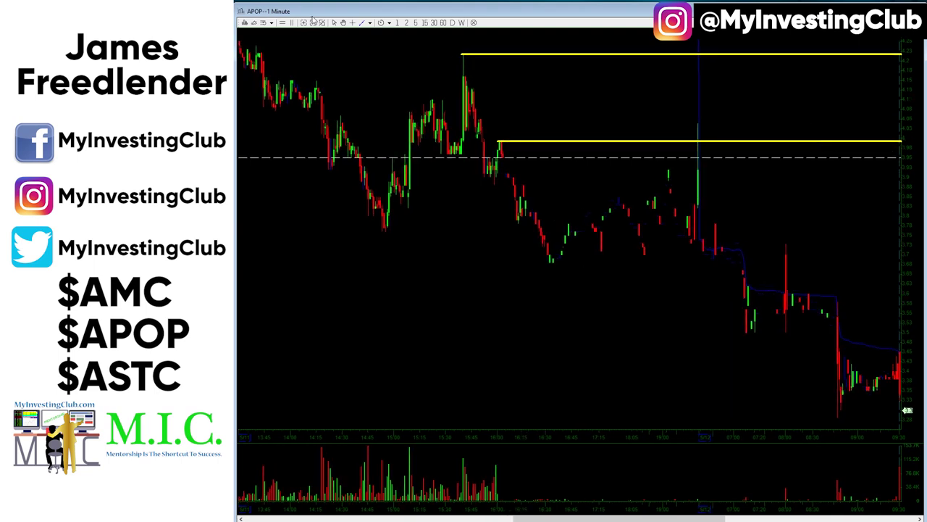
{"action": "left_click", "coordinate": [312, 22]}
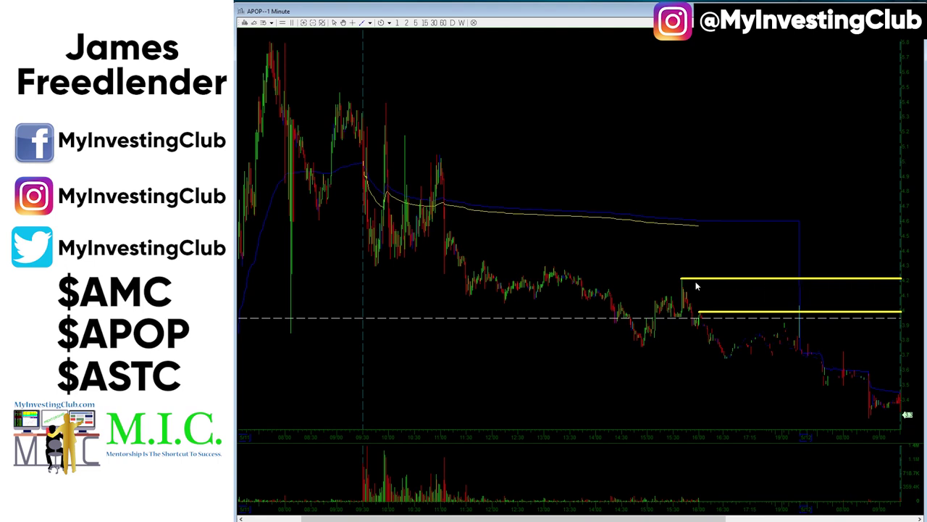
Move the upper APOP ray so it starts earlier on 5/11, at about 11:30, along the midday resistance
{"action": "scroll", "coordinate": [733, 285], "scroll_direction": "up", "scroll_amount": 1}
{"action": "left_click_drag", "start_coordinate": [764, 284], "coordinate": [544, 280]}
{"action": "scroll", "coordinate": [578, 332], "scroll_direction": "down", "scroll_amount": 2}
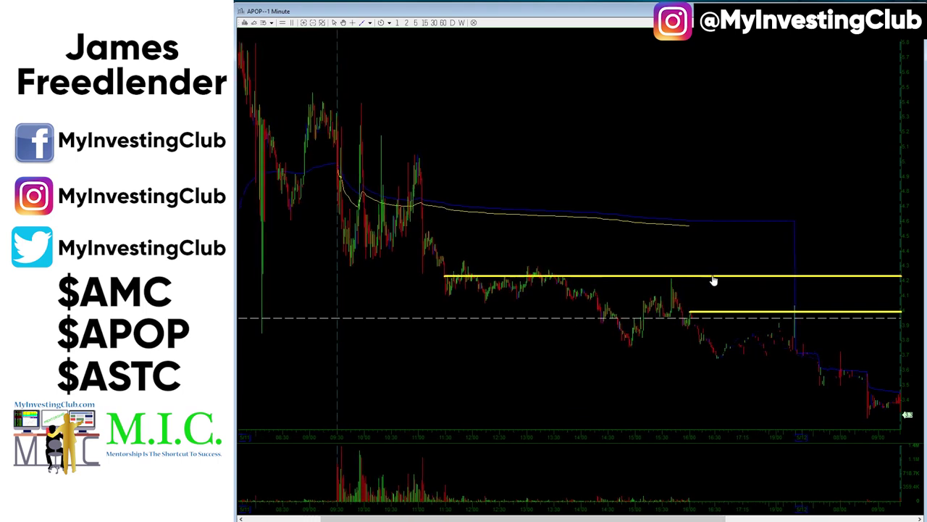
{"action": "scroll", "coordinate": [728, 297], "scroll_direction": "down", "scroll_amount": 2}
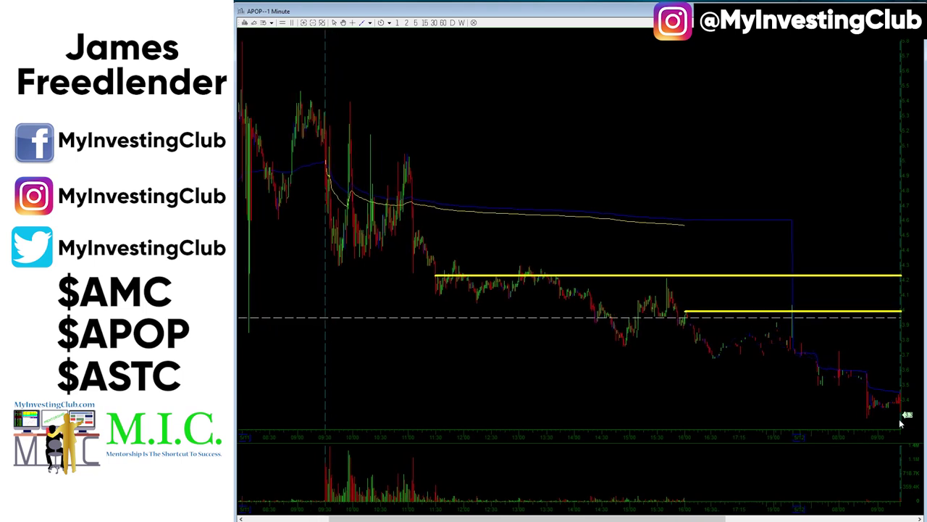
Load the AMC one-minute chart in place of APOP
{"action": "scroll", "coordinate": [840, 339], "scroll_direction": "up", "scroll_amount": 2}
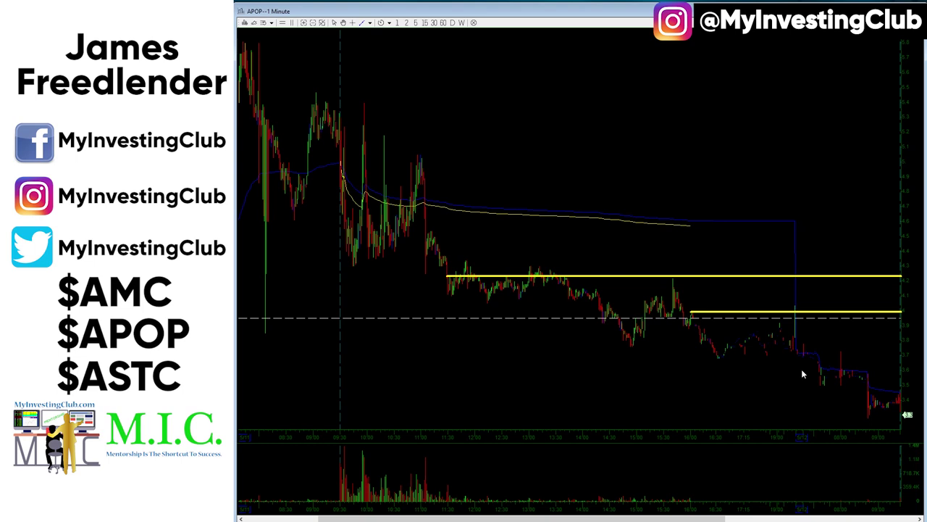
{"action": "scroll", "coordinate": [560, 316], "scroll_direction": "up", "scroll_amount": 3}
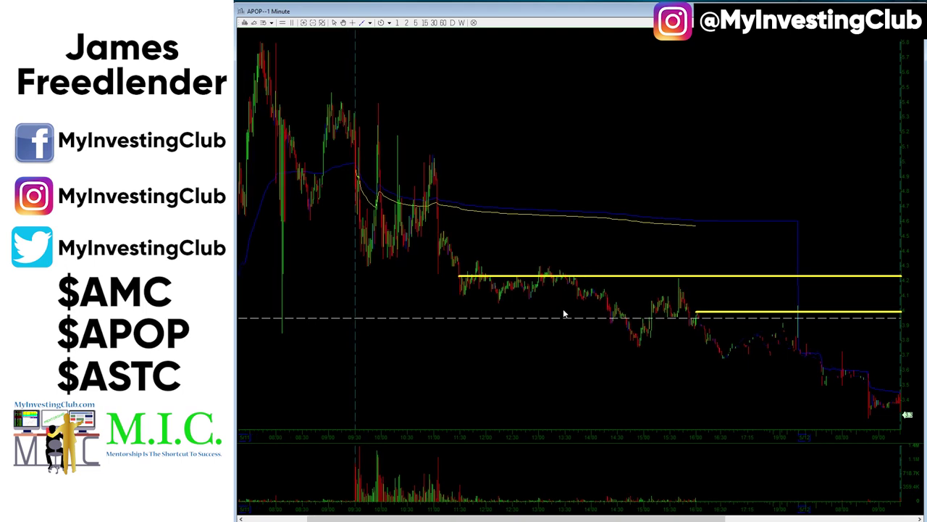
{"action": "scroll", "coordinate": [564, 313], "scroll_direction": "up", "scroll_amount": 1}
{"action": "type", "text": "AMC"}
{"action": "key", "text": "Return"}
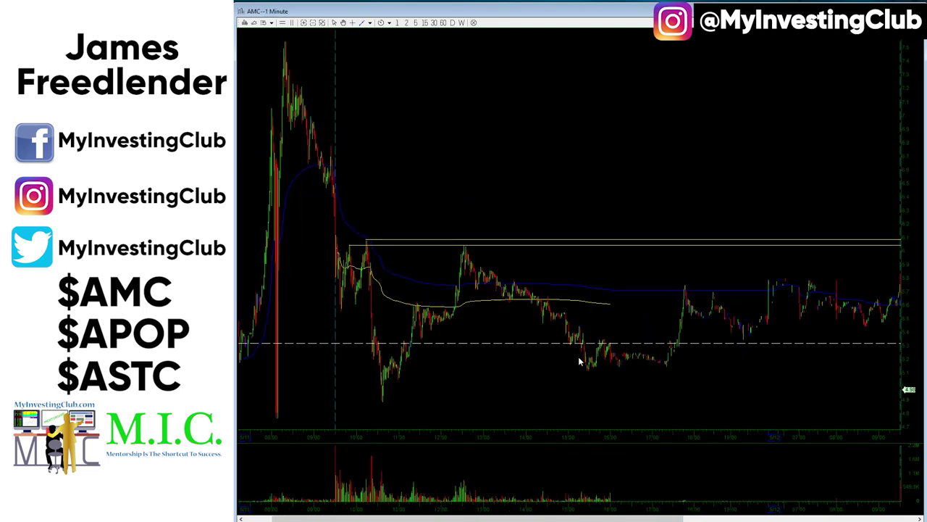
Thicken both yellow AMC resistance rays, setting the lower one's width to 3 and the upper one's to 4
{"action": "double_click", "coordinate": [585, 246]}
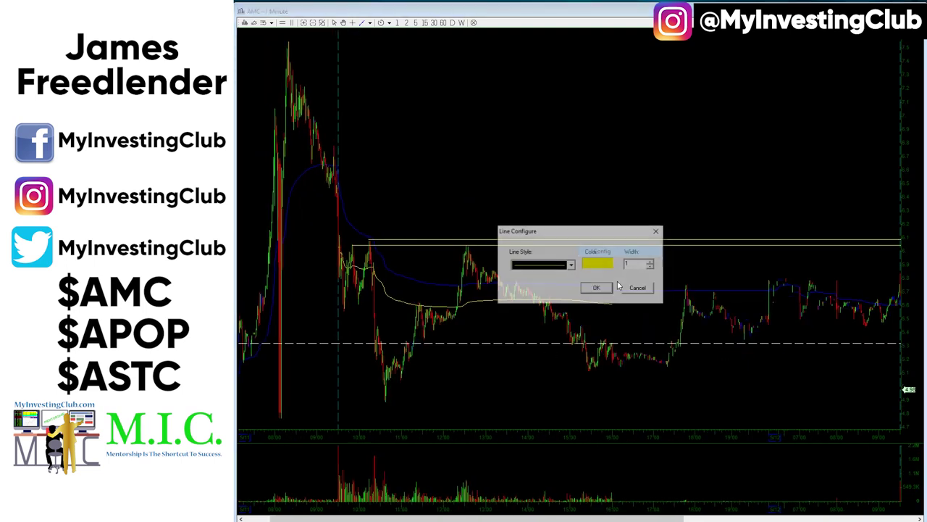
{"action": "left_click", "coordinate": [650, 261]}
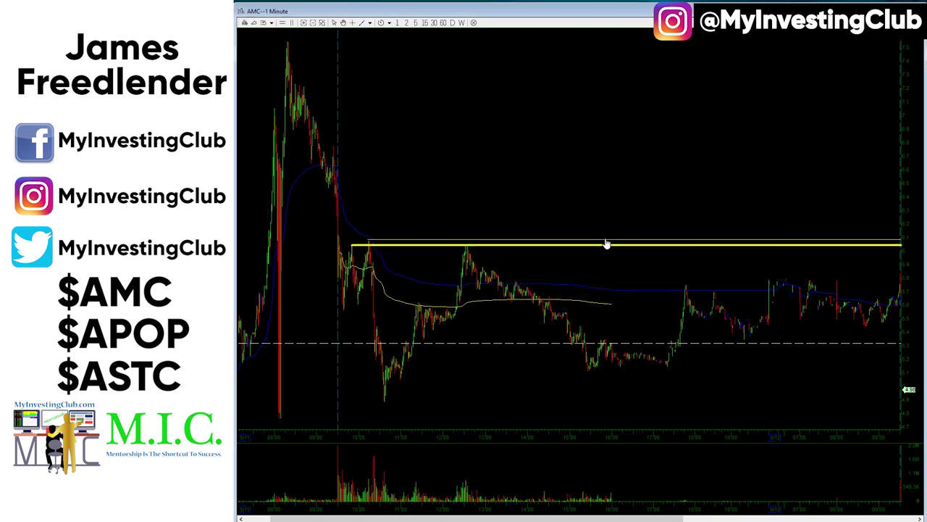
{"action": "key", "text": "Return"}
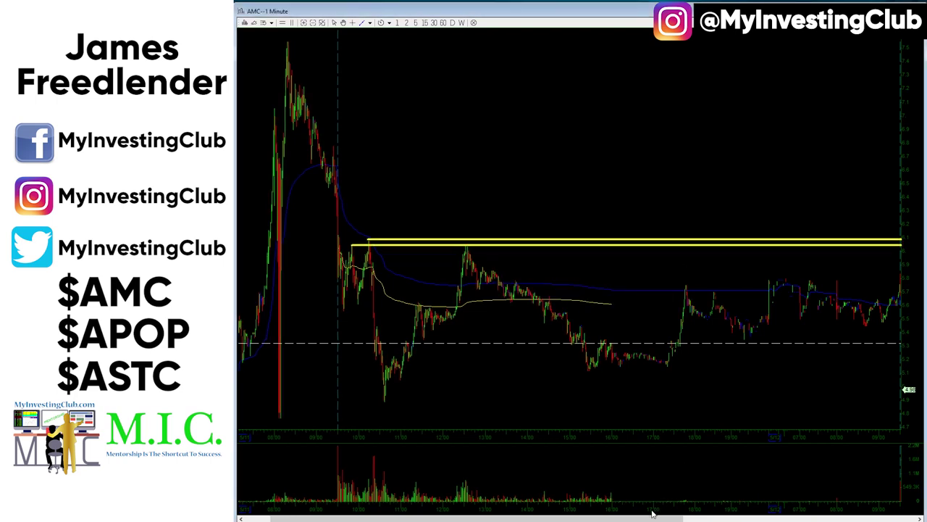
Examine AMC's price action from the 5/11 session into 5/12 relative to the two yellow resistance rays
{"action": "left_click_drag", "start_coordinate": [634, 519], "coordinate": [747, 519]}
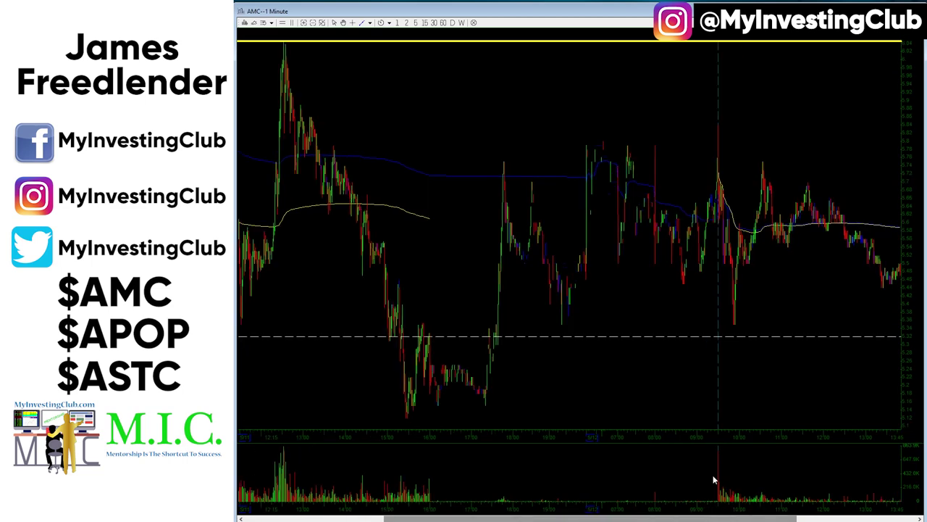
{"action": "left_click", "coordinate": [322, 23]}
{"action": "left_click_drag", "start_coordinate": [295, 165], "coordinate": [493, 365]}
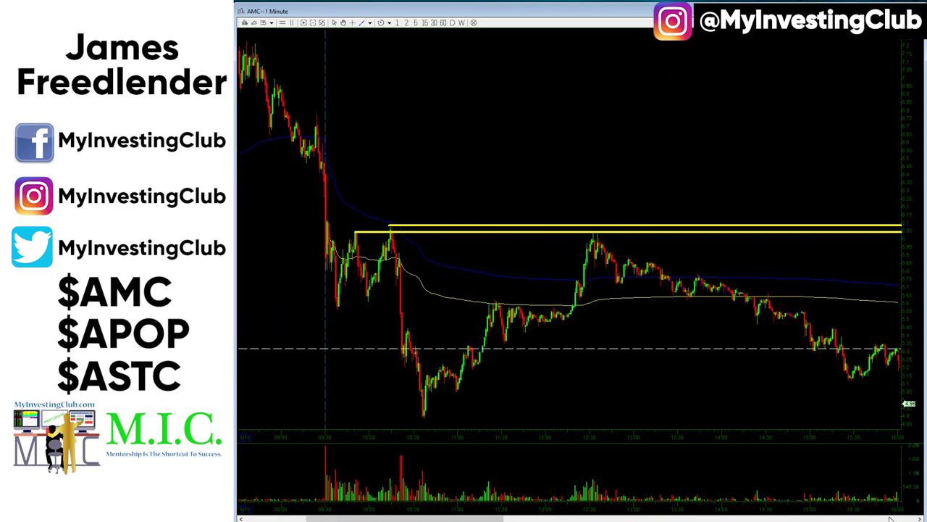
{"action": "left_click", "coordinate": [920, 518]}
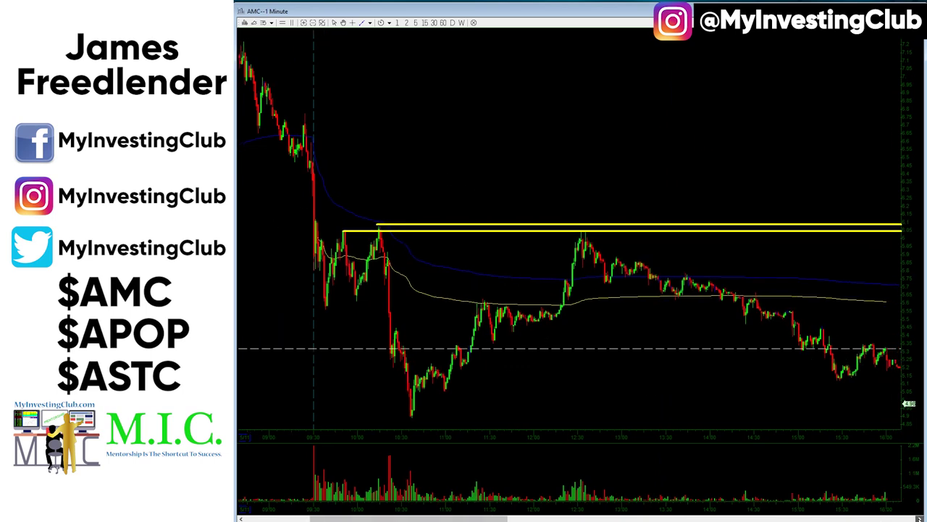
{"action": "left_click_drag", "start_coordinate": [479, 518], "coordinate": [573, 519]}
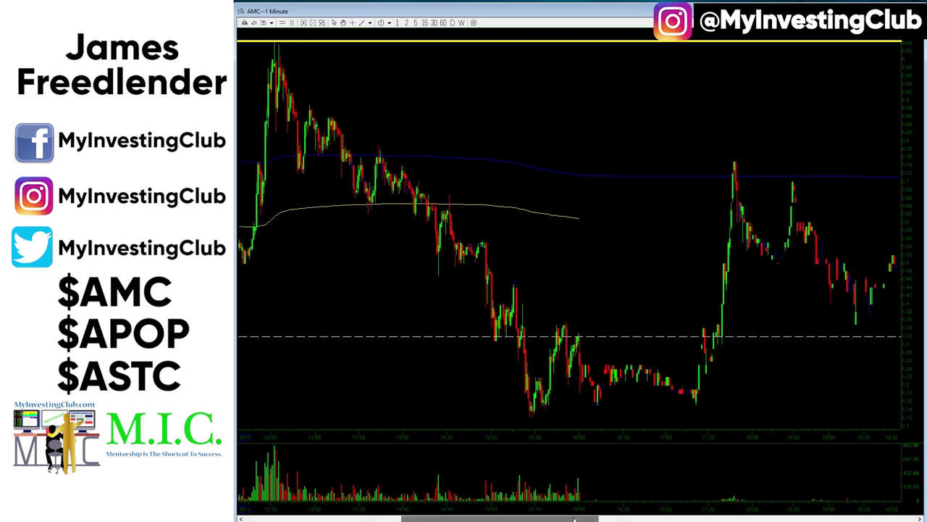
{"action": "left_click", "coordinate": [322, 23]}
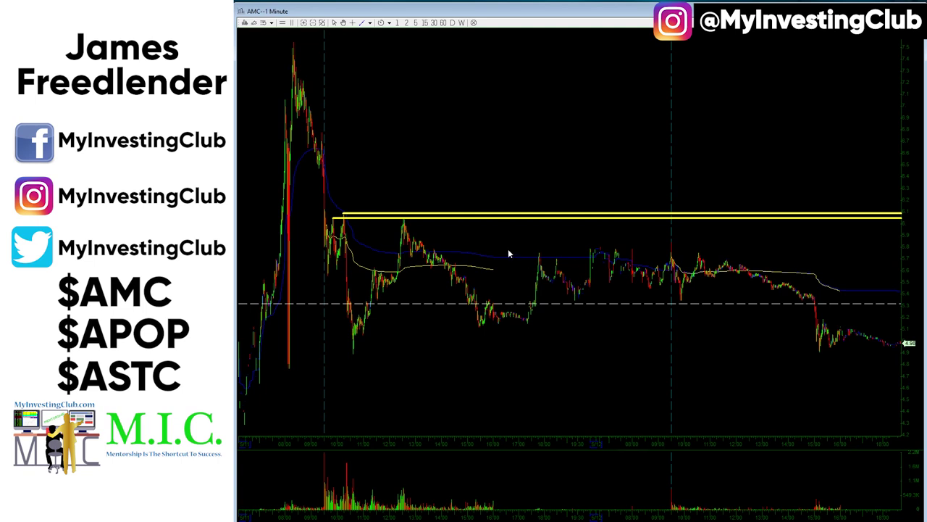
Reduce the upper AMC ray's line width to 3 to match the lower ray
{"action": "right_click", "coordinate": [430, 218]}
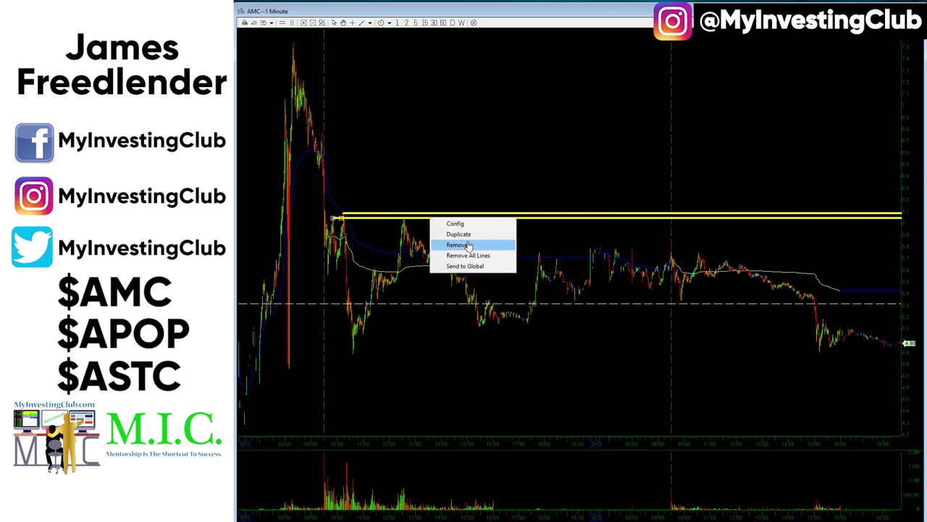
{"action": "left_click", "coordinate": [453, 222]}
{"action": "left_click", "coordinate": [597, 288]}
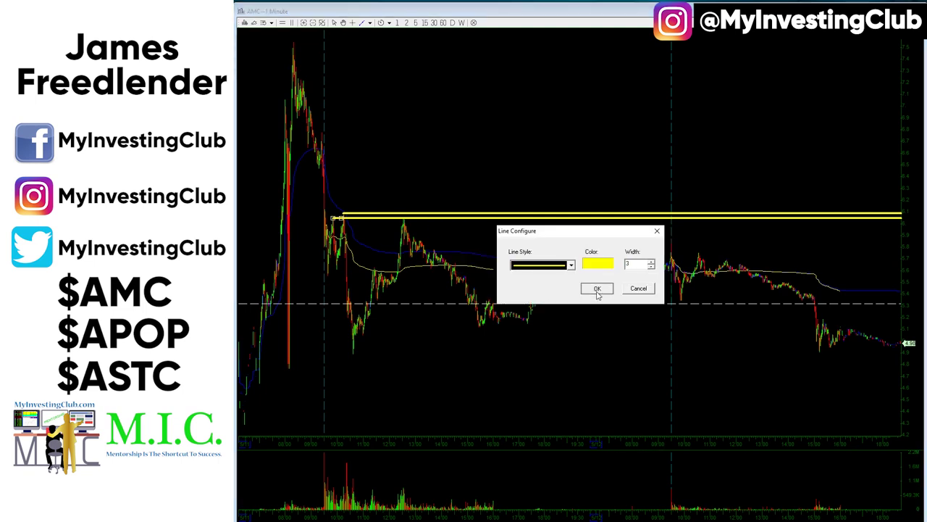
{"action": "right_click", "coordinate": [556, 216]}
{"action": "left_click", "coordinate": [568, 218]}
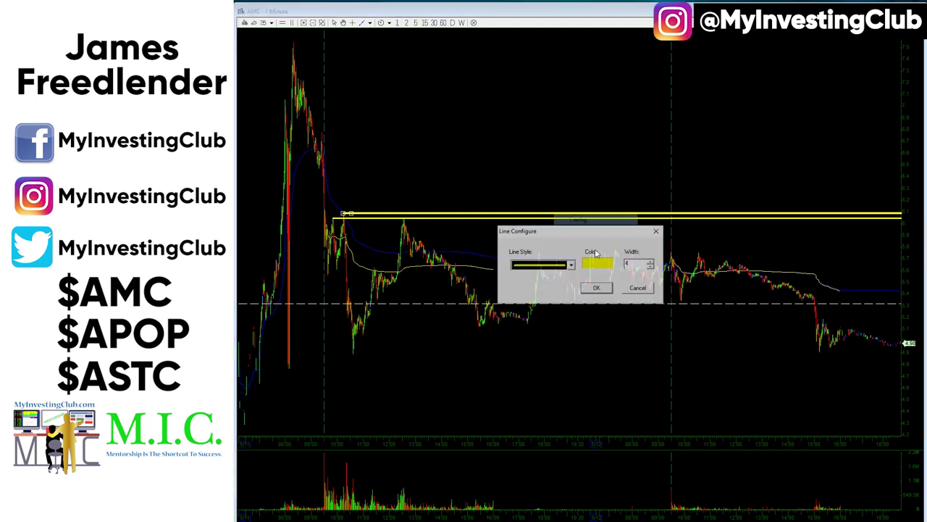
{"action": "left_click", "coordinate": [651, 267]}
{"action": "left_click", "coordinate": [596, 287]}
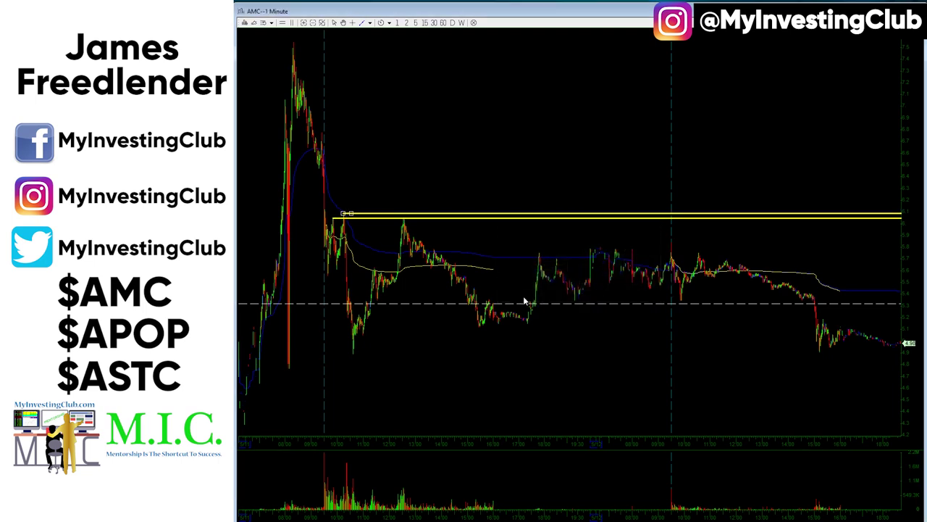
{"action": "left_click", "coordinate": [517, 300]}
Load the CBAY one-minute chart and narrow it to the 5/12 morning, about 07:00 to 12:00
{"action": "left_click_drag", "start_coordinate": [265, 93], "coordinate": [704, 347]}
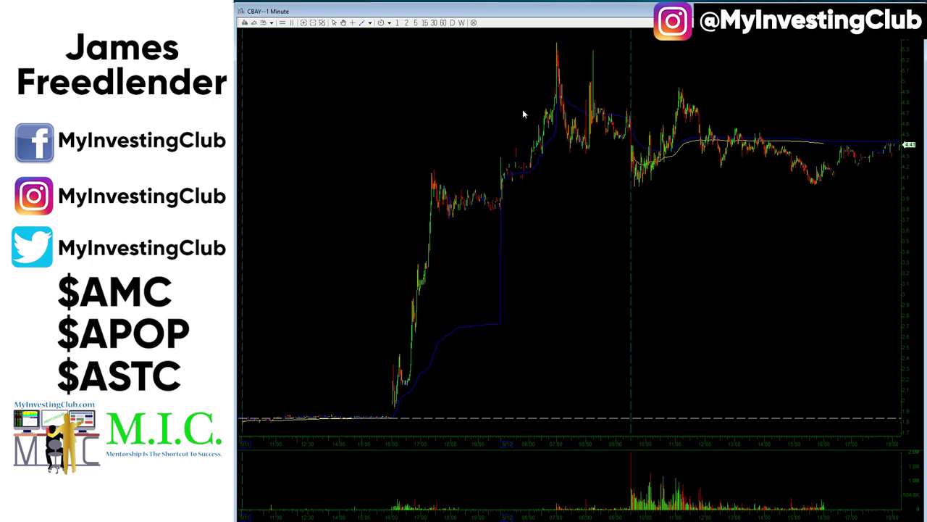
{"action": "left_click_drag", "start_coordinate": [521, 104], "coordinate": [691, 263]}
{"action": "left_click_drag", "start_coordinate": [280, 68], "coordinate": [666, 334]}
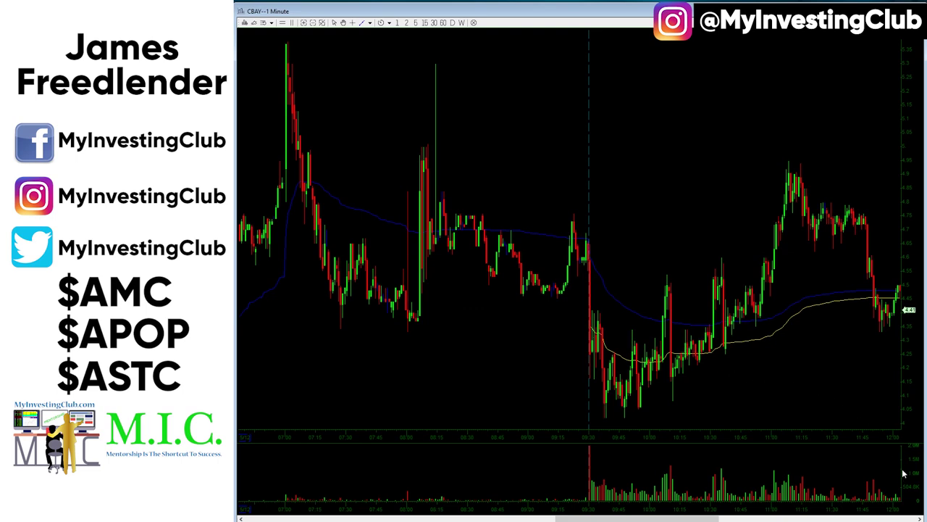
Try to draw a ray line on the CBAY chart from the premarket candles near 08:15
{"action": "right_click", "coordinate": [768, 336]}
{"action": "mouse_move", "coordinate": [808, 376]}
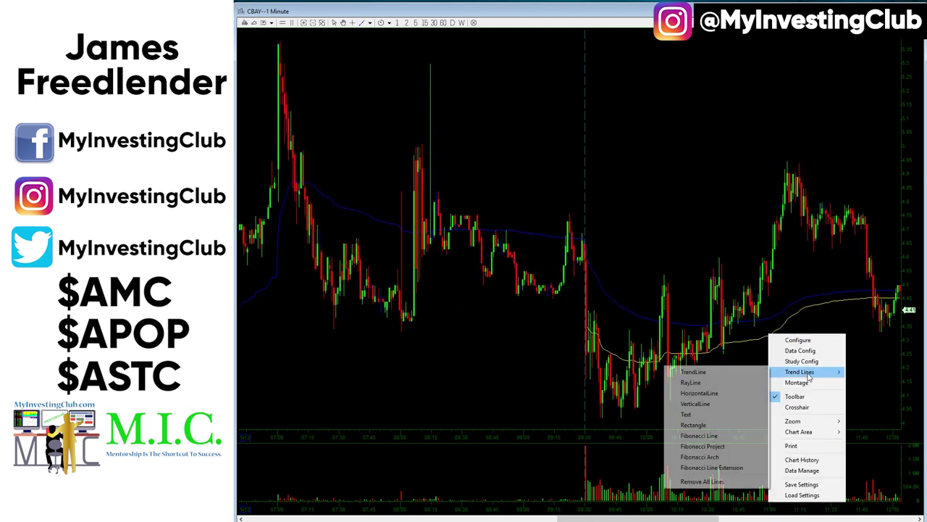
{"action": "left_click", "coordinate": [746, 382]}
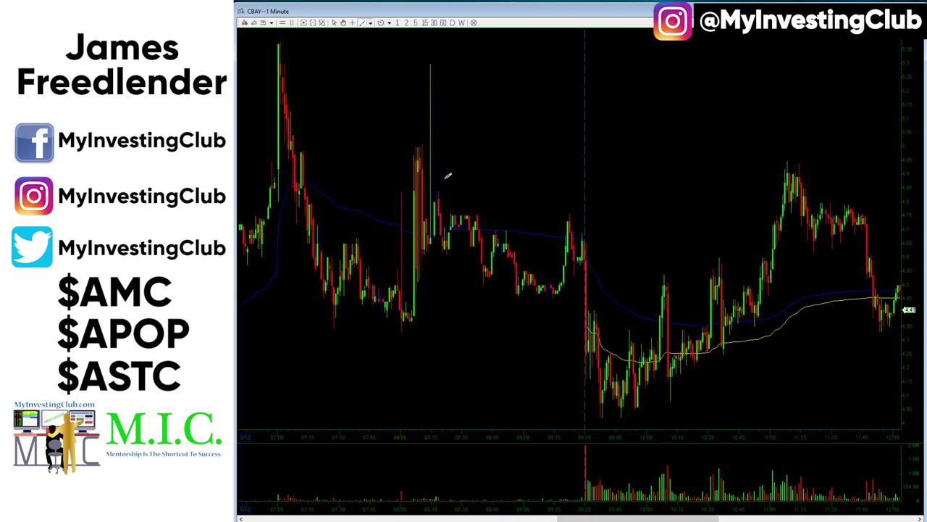
{"action": "double_click", "coordinate": [435, 216]}
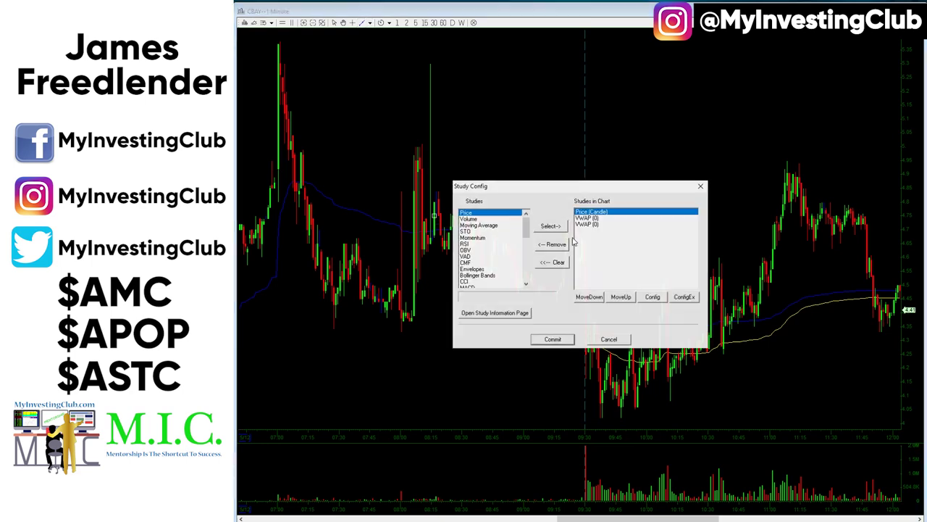
{"action": "left_click", "coordinate": [699, 186]}
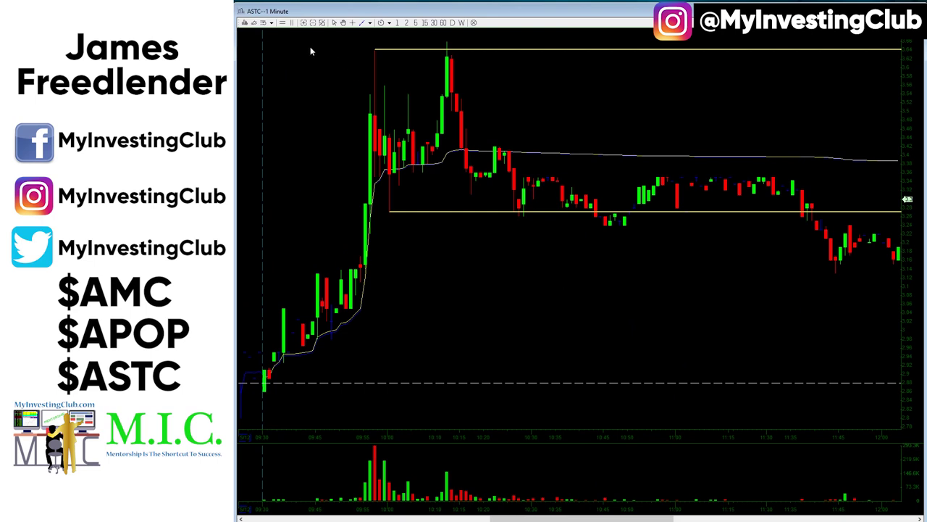
Examine the ASTC one-minute chart from about 09:45 to 11:00, comparing both morning spikes and their volume with the yellow rays
{"action": "left_click_drag", "start_coordinate": [321, 46], "coordinate": [681, 273]}
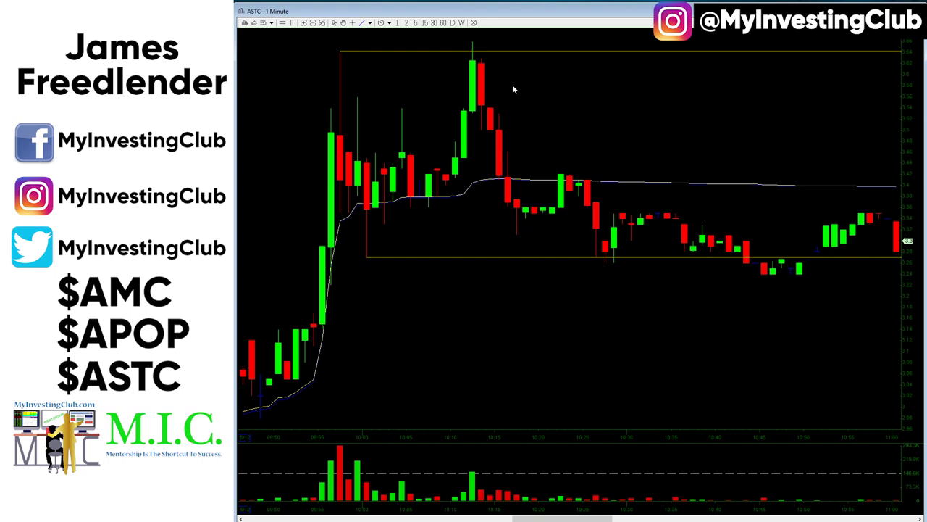
{"action": "scroll", "coordinate": [476, 125], "scroll_direction": "up", "scroll_amount": 2}
{"action": "scroll", "coordinate": [482, 147], "scroll_direction": "down", "scroll_amount": 4}
{"action": "scroll", "coordinate": [489, 176], "scroll_direction": "down", "scroll_amount": 1}
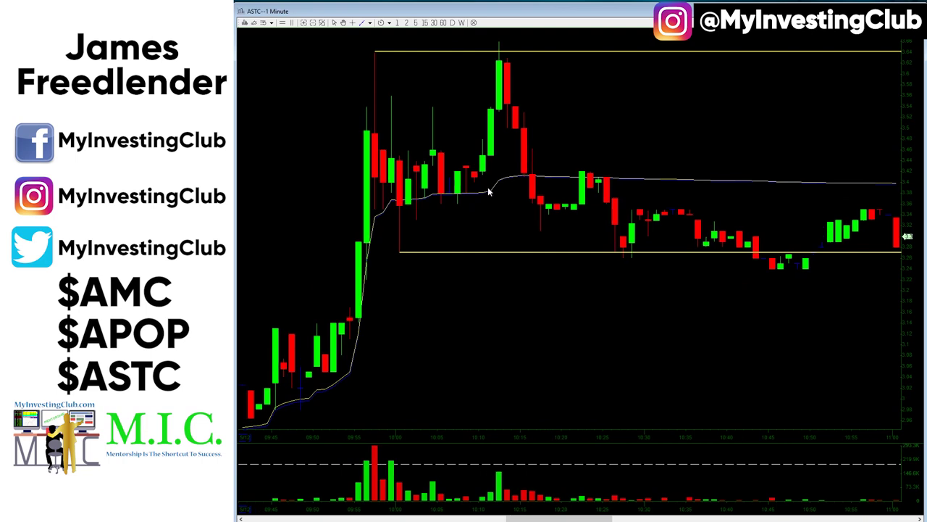
{"action": "scroll", "coordinate": [514, 102], "scroll_direction": "down", "scroll_amount": 1}
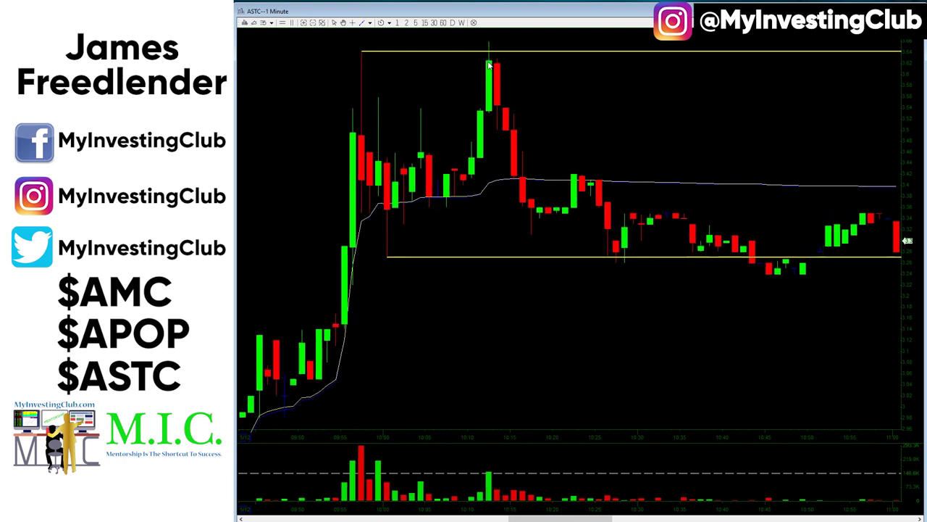
{"action": "scroll", "coordinate": [494, 64], "scroll_direction": "up", "scroll_amount": 2}
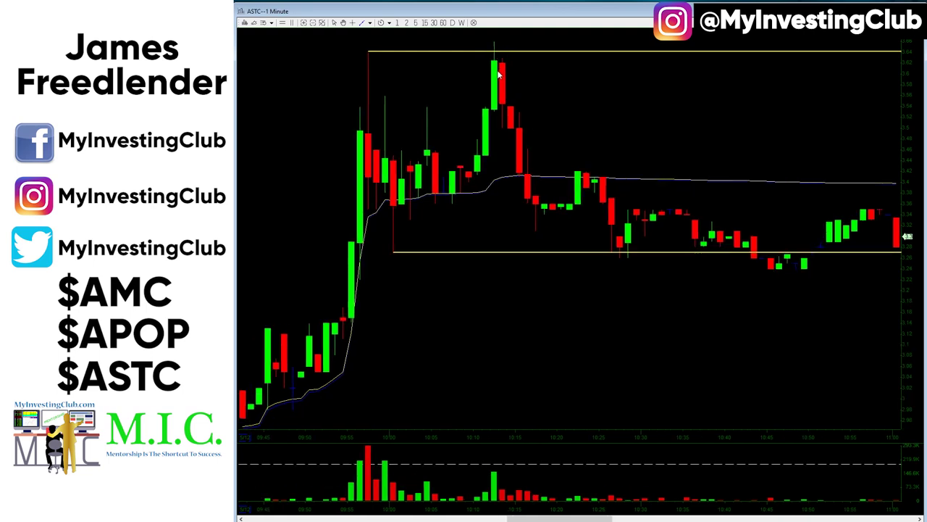
{"action": "scroll", "coordinate": [498, 74], "scroll_direction": "down", "scroll_amount": 2}
{"action": "scroll", "coordinate": [489, 63], "scroll_direction": "up", "scroll_amount": 2}
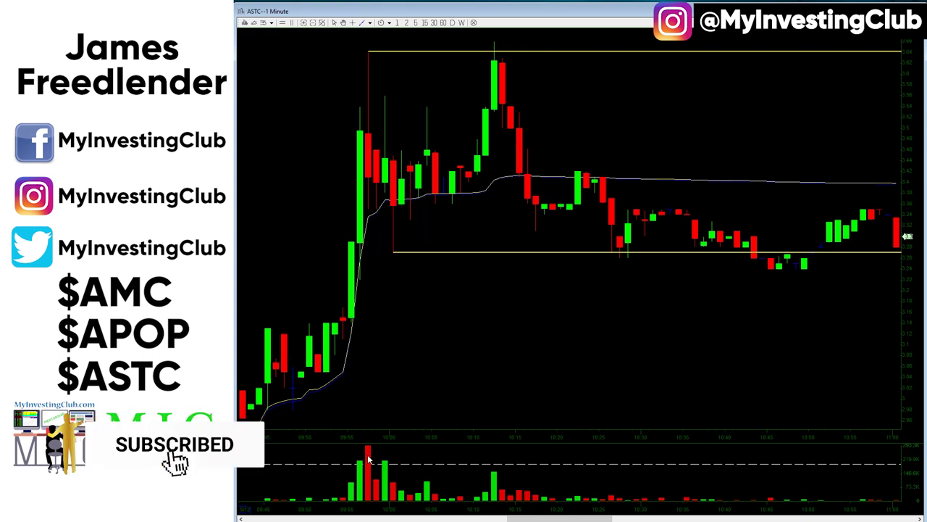
Place a vertical line on the ASTC chart through the 10:12 spike candle, in line with its volume bar
{"action": "right_click", "coordinate": [416, 350]}
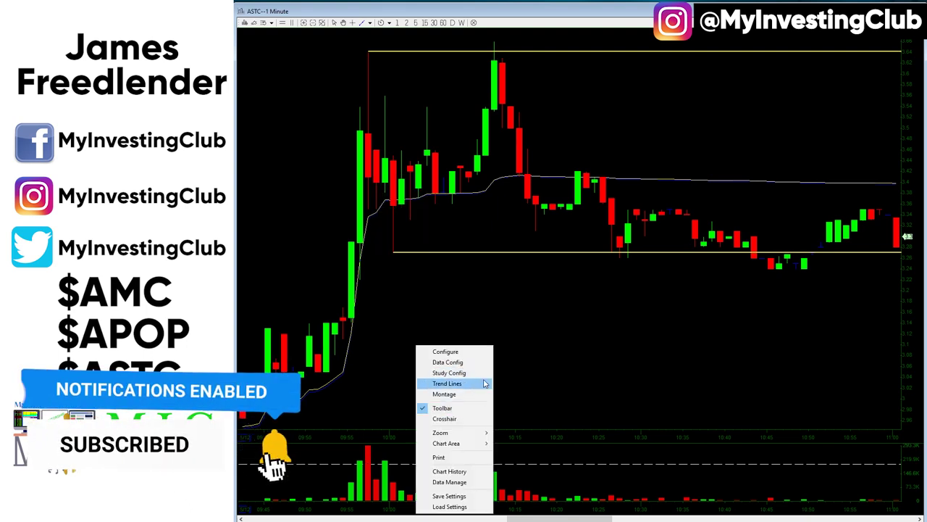
{"action": "mouse_move", "coordinate": [484, 383]}
{"action": "left_click", "coordinate": [511, 397]}
{"action": "left_click", "coordinate": [367, 396]}
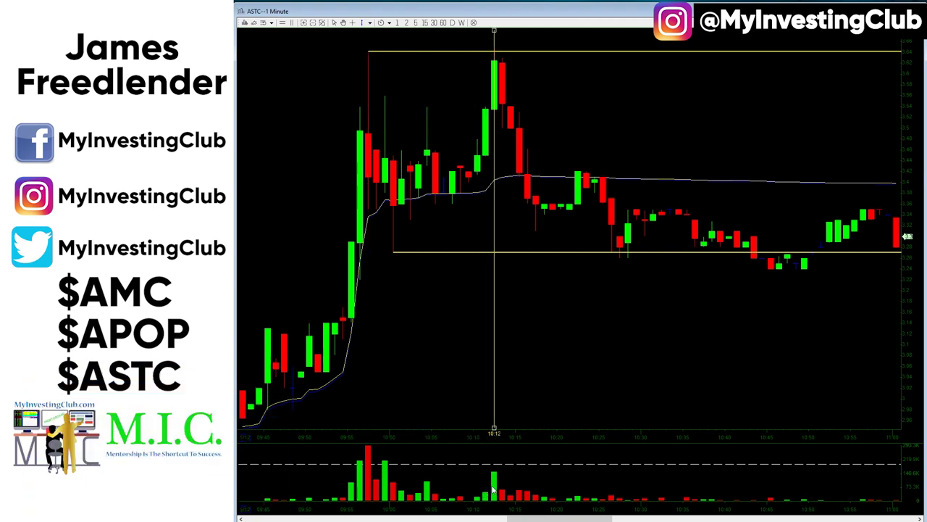
Remove the vertical line from the ASTC chart
{"action": "right_click", "coordinate": [496, 184]}
{"action": "left_click", "coordinate": [507, 210]}
{"action": "scroll", "coordinate": [527, 306], "scroll_direction": "down", "scroll_amount": 2}
{"action": "scroll", "coordinate": [531, 283], "scroll_direction": "up", "scroll_amount": 1}
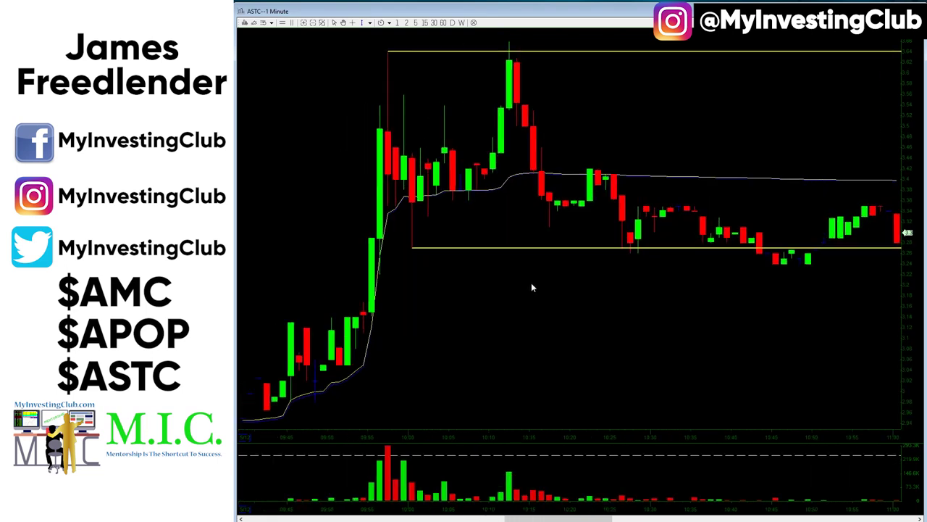
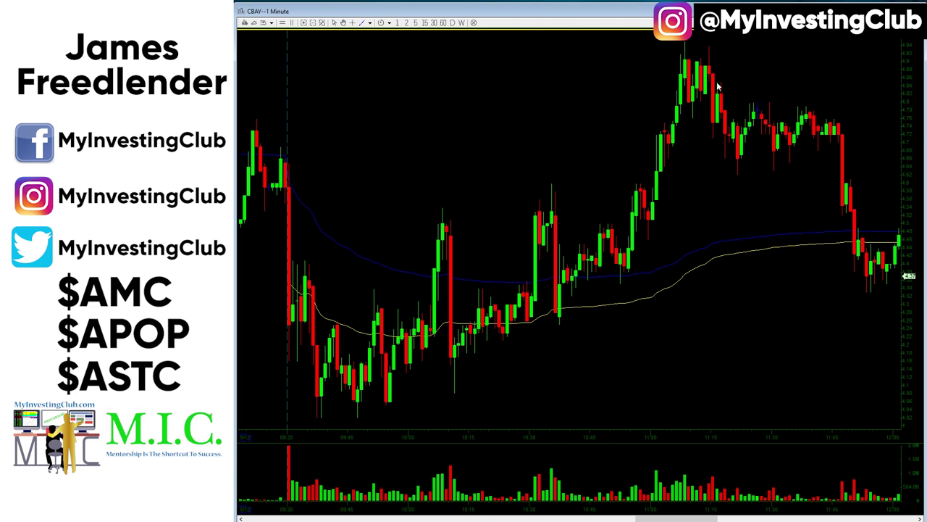
Widen the CBAY chart to include the premarket ray, and load the MARK one-minute chart
{"action": "left_click", "coordinate": [316, 23]}
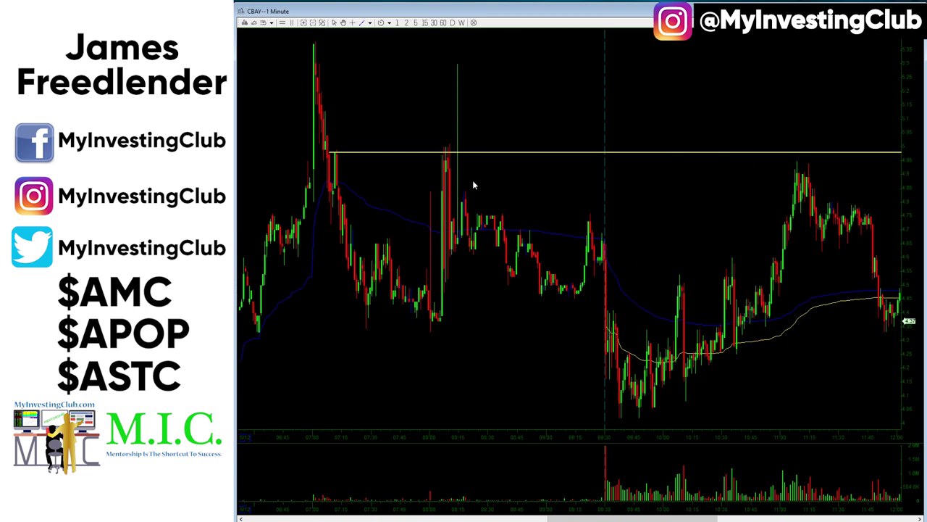
{"action": "type", "text": "MARK"}
{"action": "key", "text": "Return"}
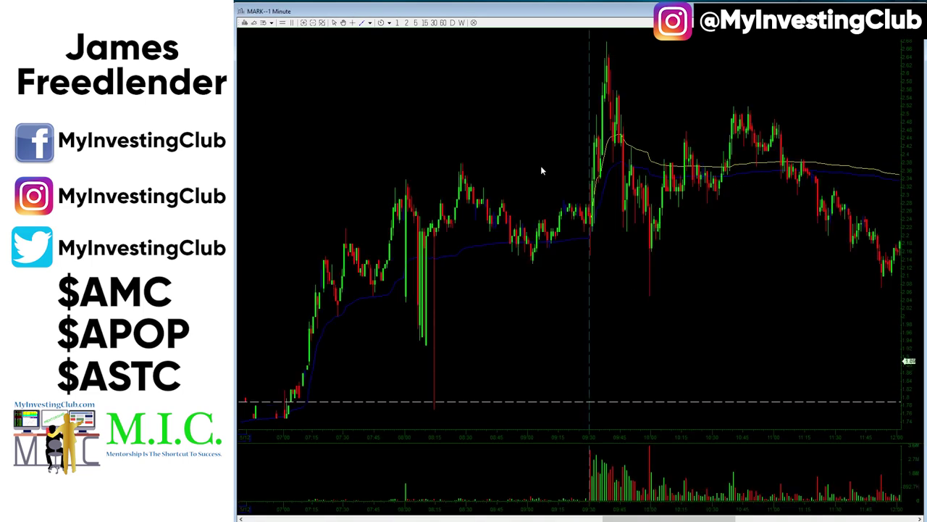
Examine MARK's 5/12 opening spike and pullback against the VWAP lines, from about 08:40 to 10:15
{"action": "left_click_drag", "start_coordinate": [542, 170], "coordinate": [681, 226]}
{"action": "scroll", "coordinate": [681, 230], "scroll_direction": "down", "scroll_amount": 5}
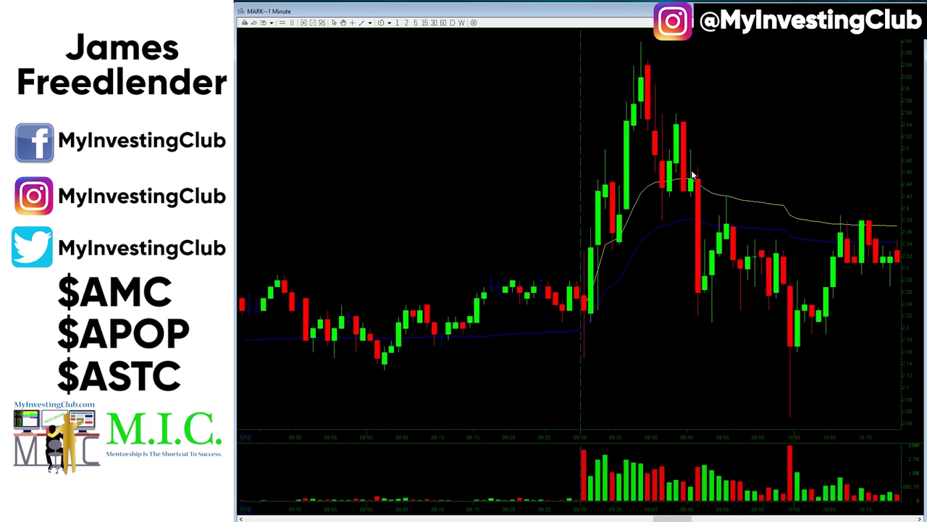
{"action": "scroll", "coordinate": [692, 171], "scroll_direction": "down", "scroll_amount": 2}
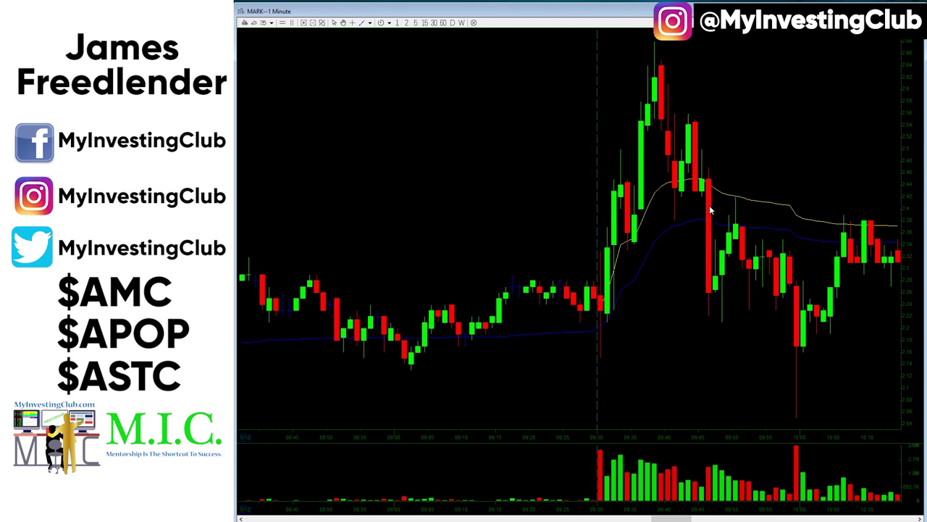
{"action": "scroll", "coordinate": [710, 209], "scroll_direction": "up", "scroll_amount": 1}
{"action": "scroll", "coordinate": [721, 231], "scroll_direction": "right", "scroll_amount": 1}
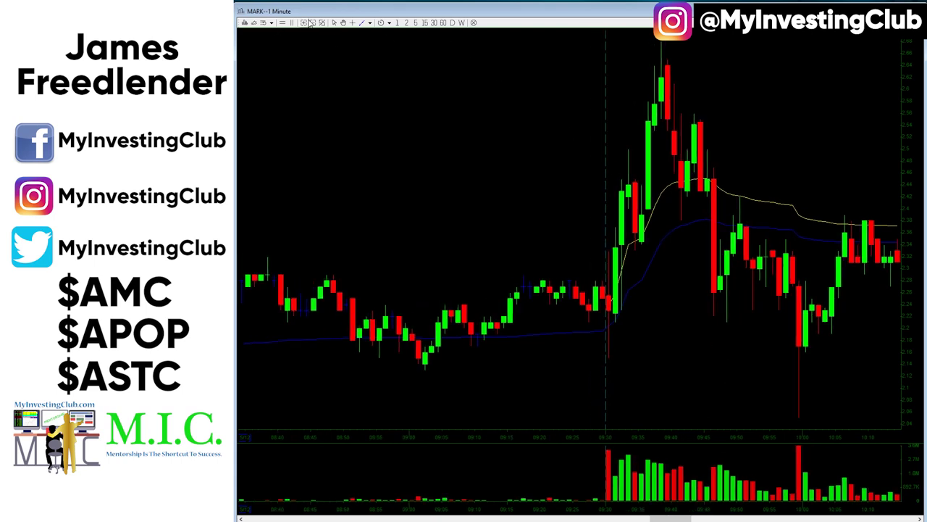
Draw a horizontal ray on the MARK one-minute chart along the twin highs between 10:40 and 10:50, at about 2.52
{"action": "left_click", "coordinate": [312, 23]}
{"action": "left_click", "coordinate": [312, 22]}
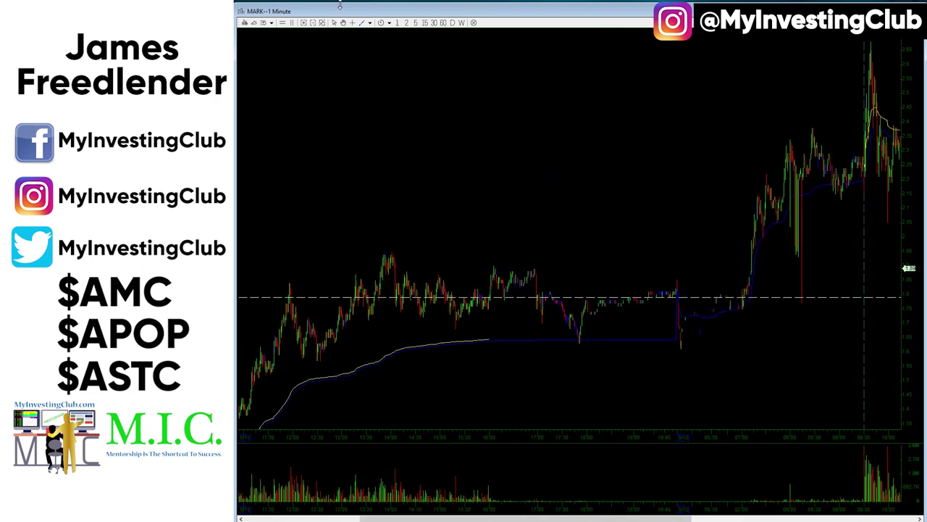
{"action": "left_click", "coordinate": [305, 23]}
{"action": "left_click", "coordinate": [305, 23]}
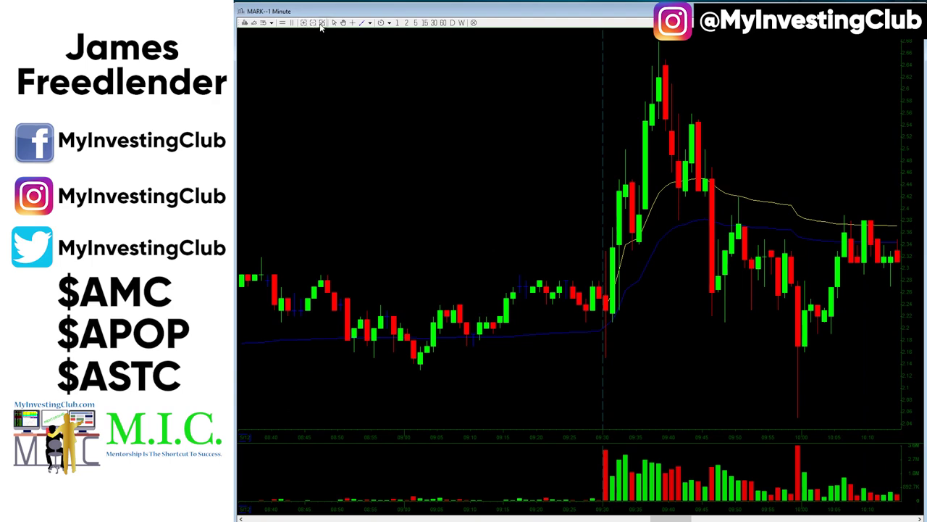
{"action": "left_click", "coordinate": [322, 24]}
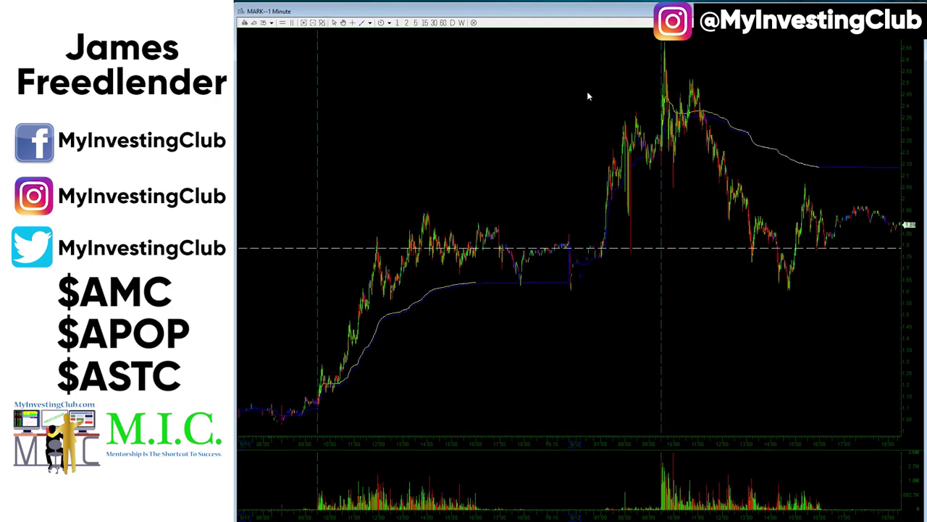
{"action": "left_click_drag", "start_coordinate": [623, 67], "coordinate": [736, 172]}
{"action": "scroll", "coordinate": [635, 192], "scroll_direction": "up", "scroll_amount": 1}
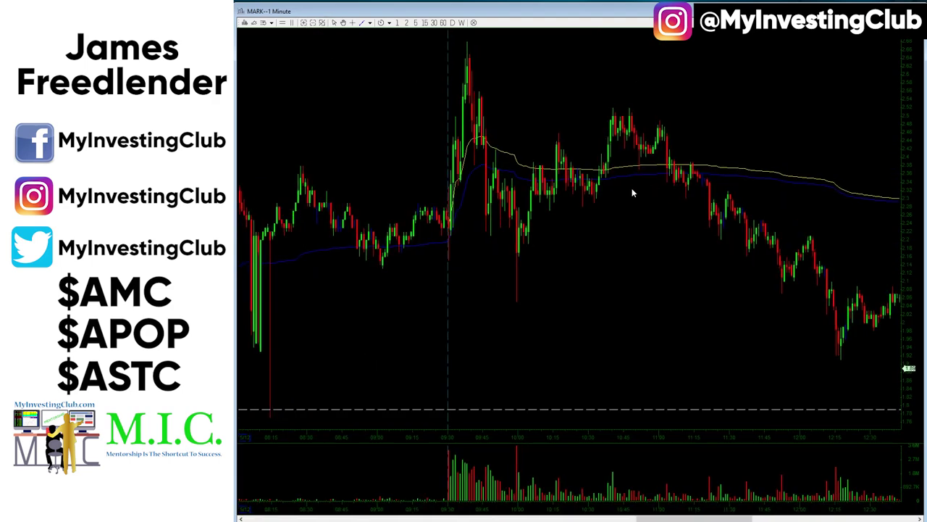
{"action": "scroll", "coordinate": [594, 144], "scroll_direction": "up", "scroll_amount": 1}
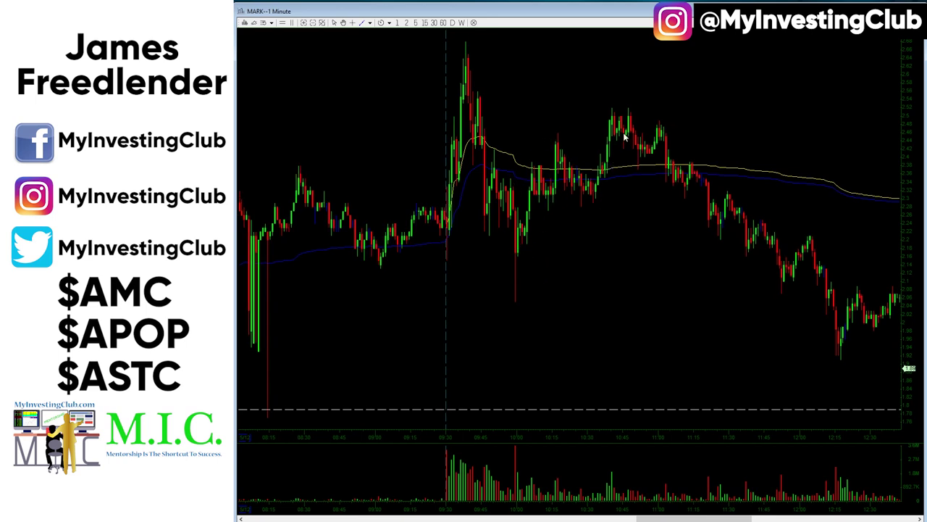
{"action": "right_click", "coordinate": [653, 91]}
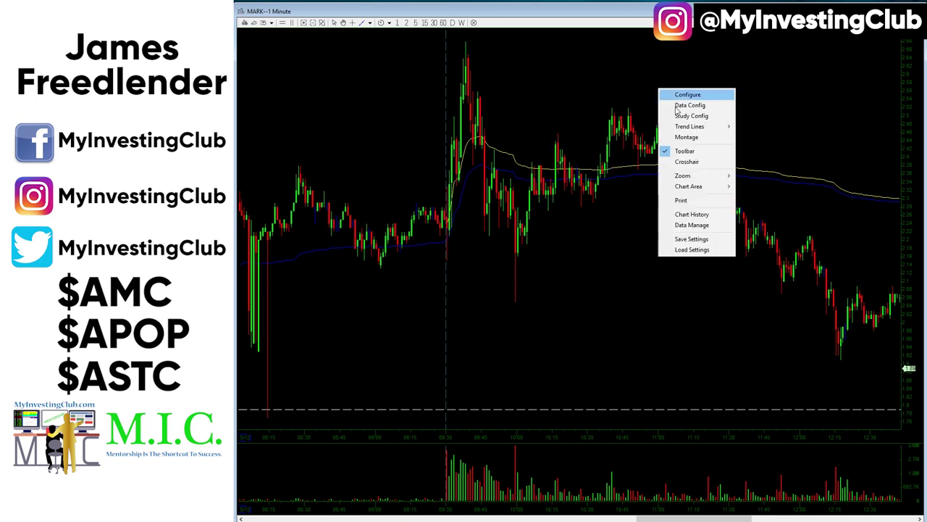
{"action": "mouse_move", "coordinate": [692, 127]}
{"action": "left_click", "coordinate": [754, 130]}
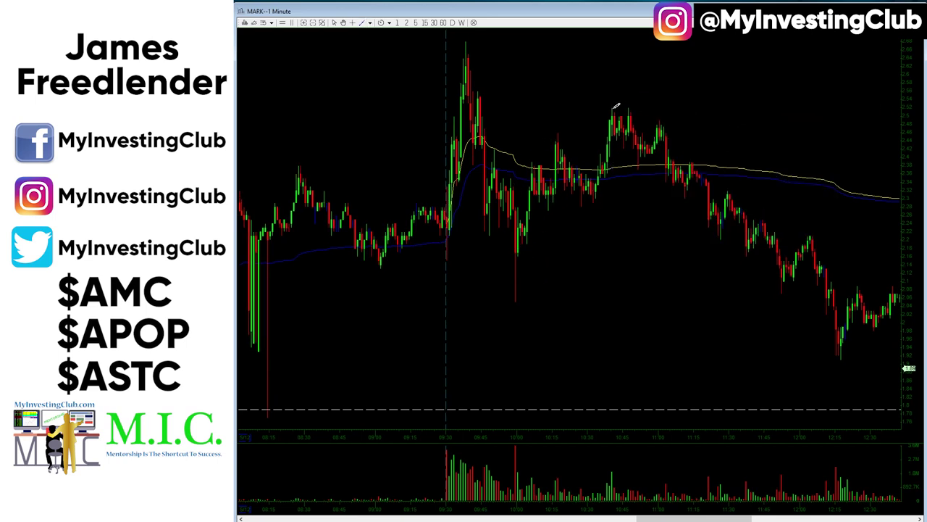
{"action": "left_click_drag", "start_coordinate": [610, 108], "coordinate": [650, 107]}
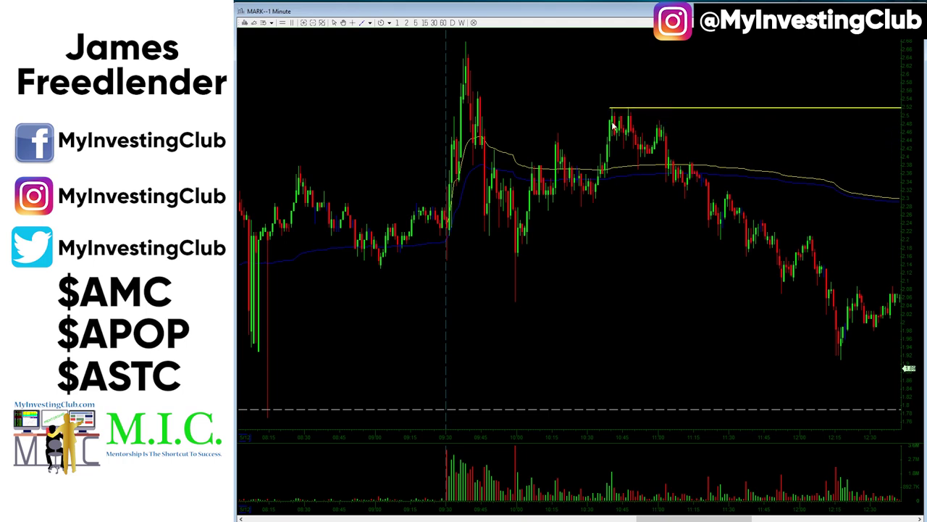
Change the MARK chart to the five-minute interval and examine the candles beneath the 2.52 ray, from about 09:30 to 11:20
{"action": "scroll", "coordinate": [580, 111], "scroll_direction": "up", "scroll_amount": 3}
{"action": "scroll", "coordinate": [584, 116], "scroll_direction": "up", "scroll_amount": 2}
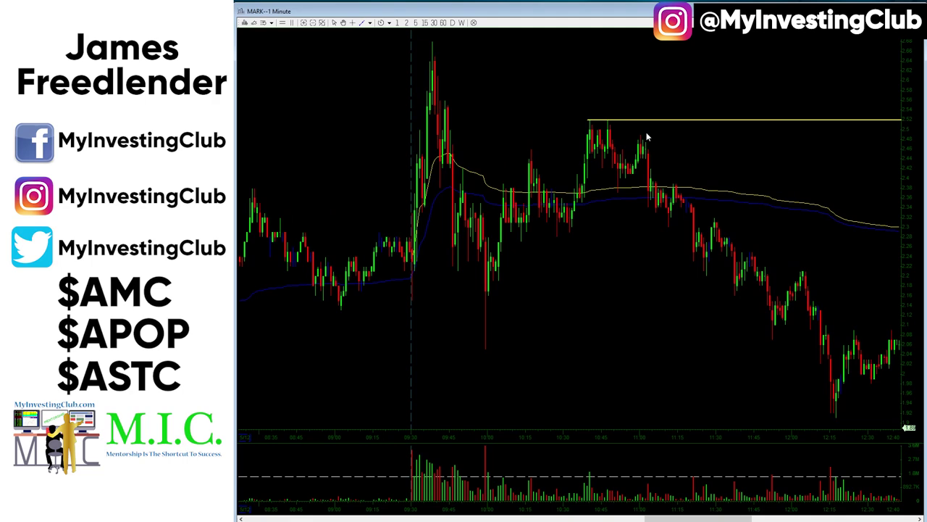
{"action": "left_click", "coordinate": [415, 23]}
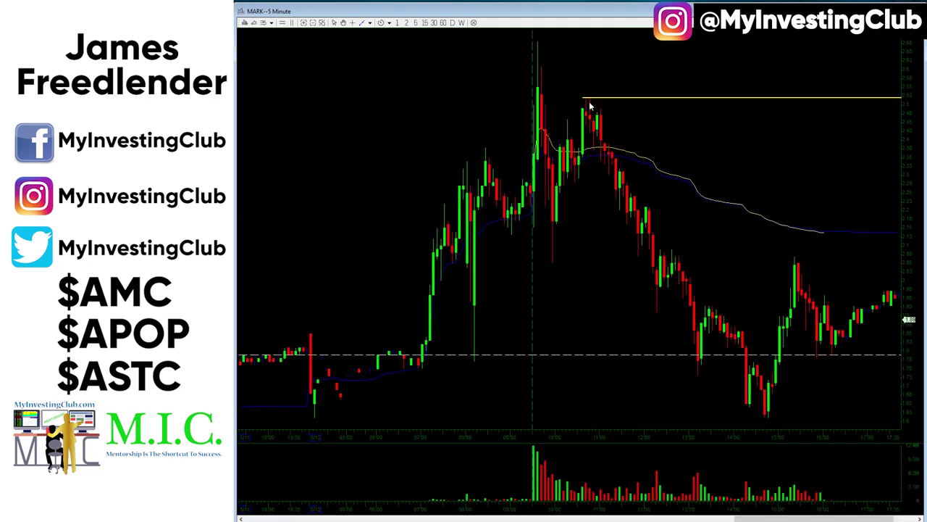
{"action": "left_click_drag", "start_coordinate": [546, 87], "coordinate": [620, 163]}
{"action": "scroll", "coordinate": [666, 198], "scroll_direction": "down", "scroll_amount": 1}
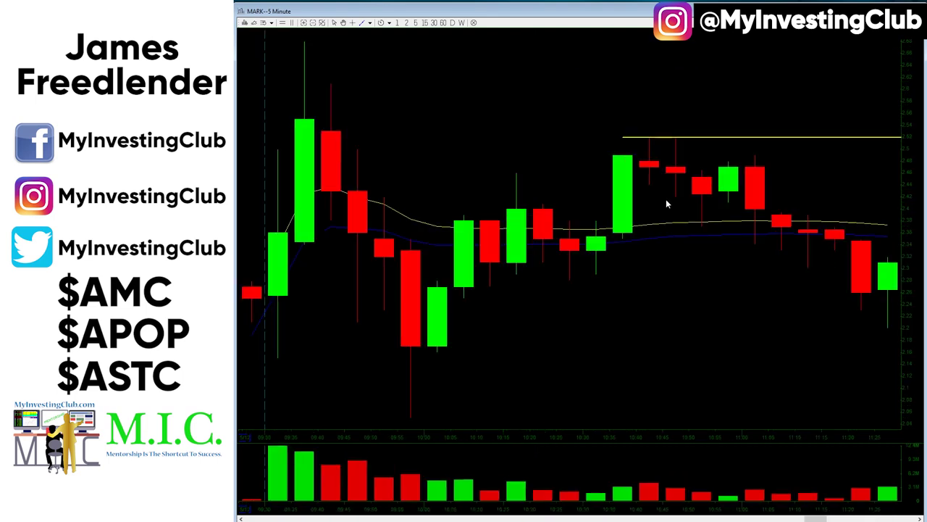
{"action": "scroll", "coordinate": [638, 184], "scroll_direction": "down", "scroll_amount": 2}
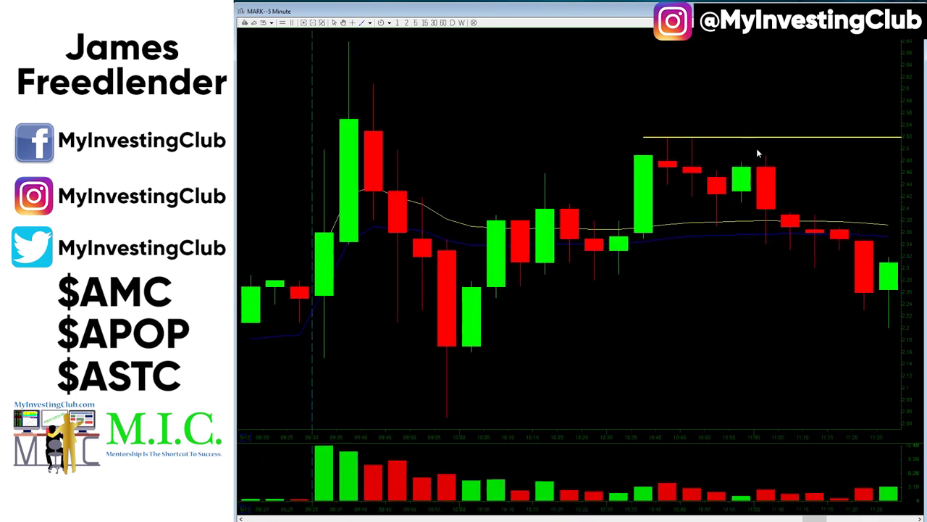
{"action": "scroll", "coordinate": [461, 153], "scroll_direction": "down", "scroll_amount": 1}
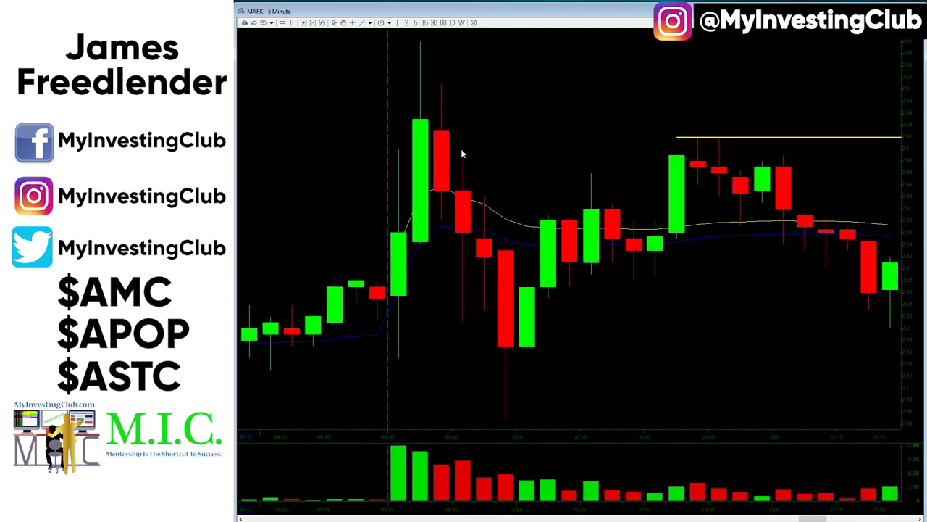
Return MARK to the one-minute interval and examine price action from about 09:00 to 11:15 against the ray and VWAP lines
{"action": "left_click", "coordinate": [397, 23]}
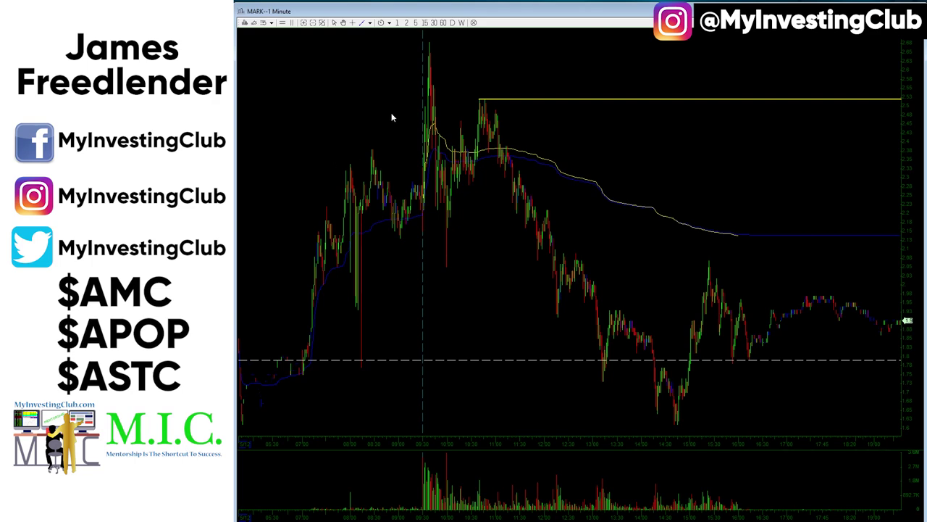
{"action": "left_click_drag", "start_coordinate": [357, 64], "coordinate": [647, 398]}
{"action": "left_click_drag", "start_coordinate": [300, 82], "coordinate": [539, 290]}
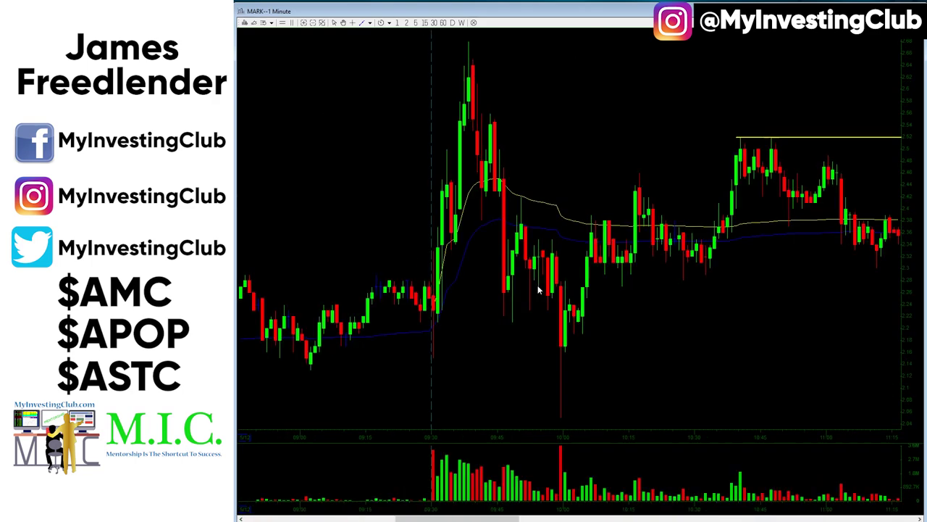
{"action": "scroll", "coordinate": [540, 293], "scroll_direction": "down", "scroll_amount": 1}
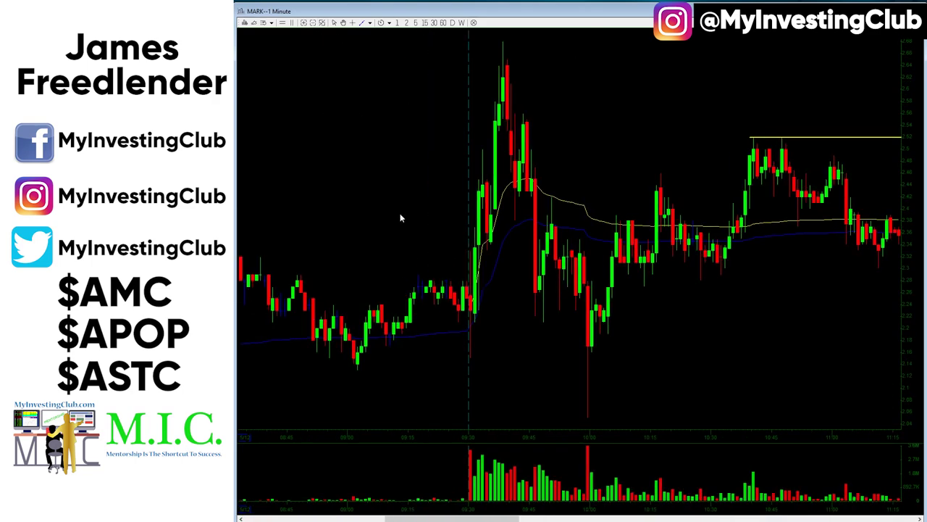
{"action": "scroll", "coordinate": [435, 238], "scroll_direction": "down", "scroll_amount": 2}
{"action": "scroll", "coordinate": [478, 262], "scroll_direction": "up", "scroll_amount": 3}
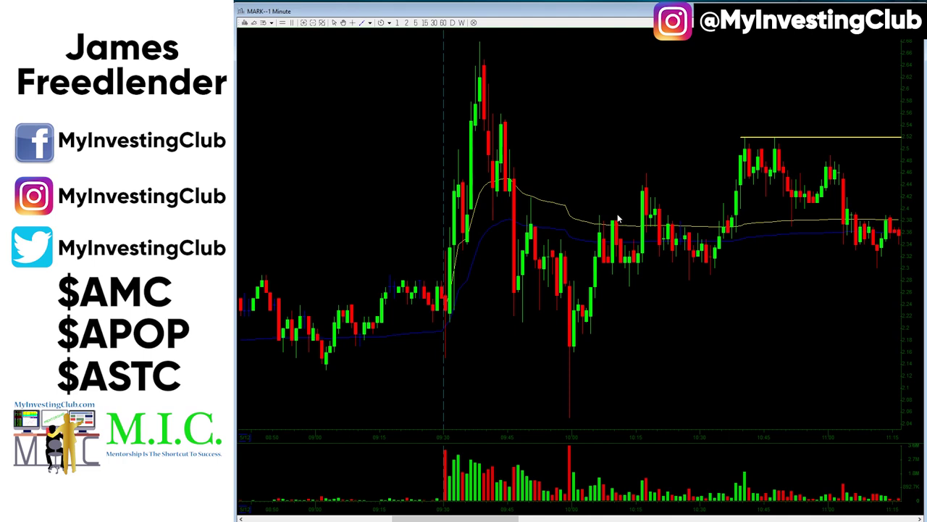
{"action": "scroll", "coordinate": [606, 269], "scroll_direction": "down", "scroll_amount": 2}
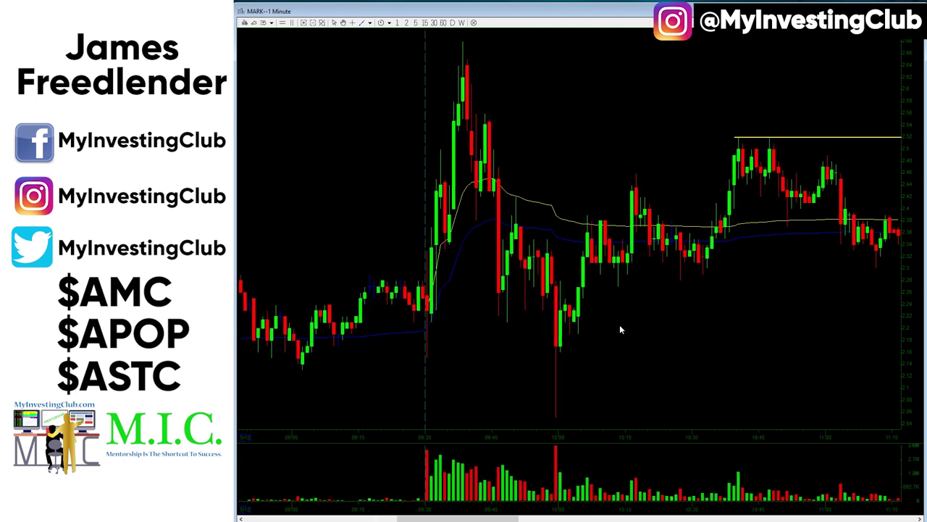
{"action": "scroll", "coordinate": [601, 347], "scroll_direction": "up", "scroll_amount": 2}
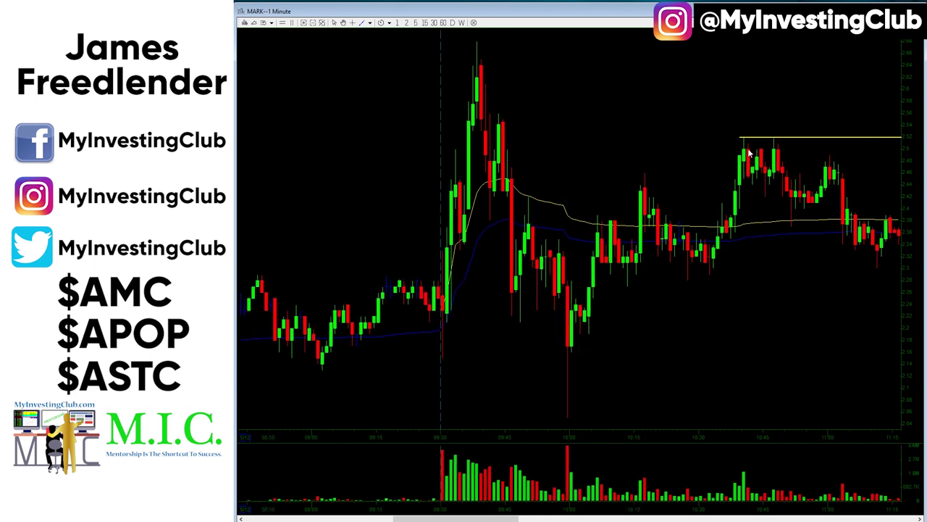
Move the ray down to the bottom of the 10:00 red candle's body, at about 2.16
{"action": "left_click_drag", "start_coordinate": [751, 137], "coordinate": [579, 350]}
{"action": "scroll", "coordinate": [662, 337], "scroll_direction": "down", "scroll_amount": 1}
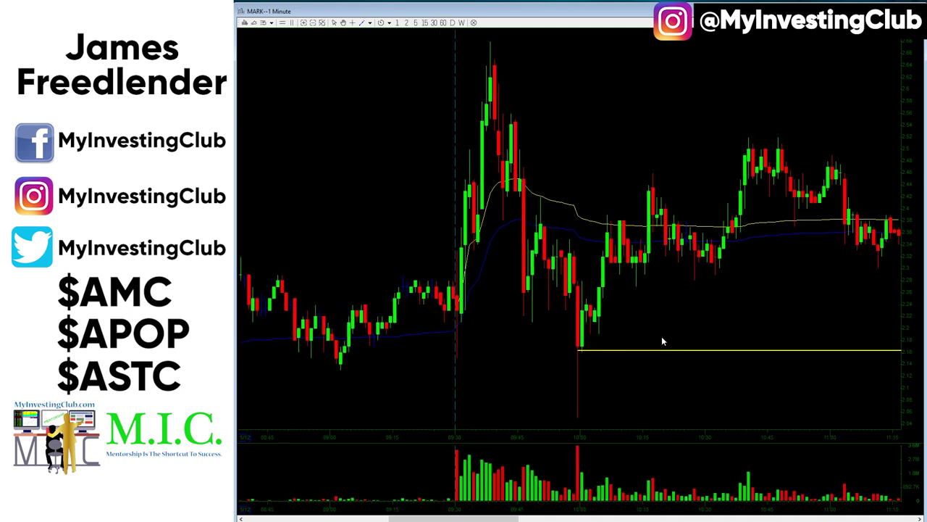
{"action": "scroll", "coordinate": [659, 338], "scroll_direction": "down", "scroll_amount": 2}
{"action": "scroll", "coordinate": [647, 350], "scroll_direction": "up", "scroll_amount": 2}
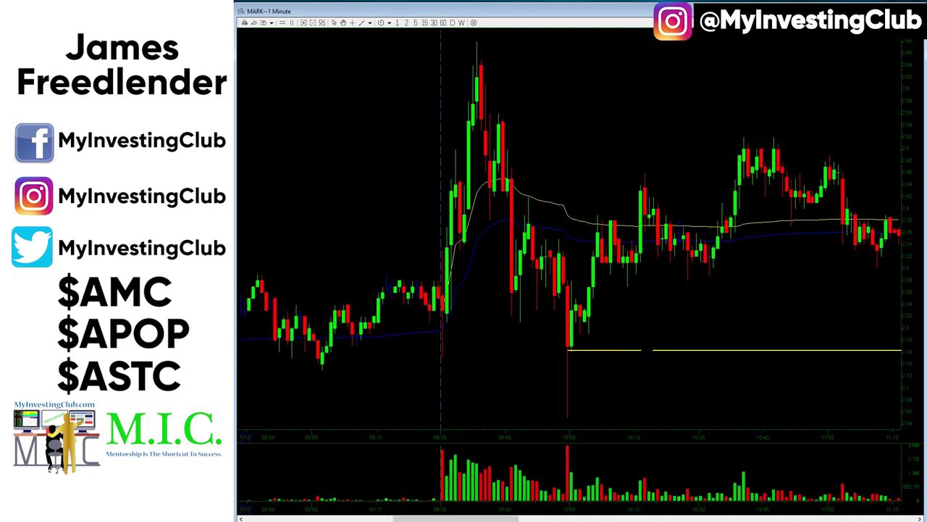
Reposition the yellow line's anchor point along the 2.16 level, and remove the line from the MARK chart
{"action": "scroll", "coordinate": [646, 349], "scroll_direction": "down", "scroll_amount": 3}
{"action": "left_click_drag", "start_coordinate": [646, 350], "coordinate": [790, 349]}
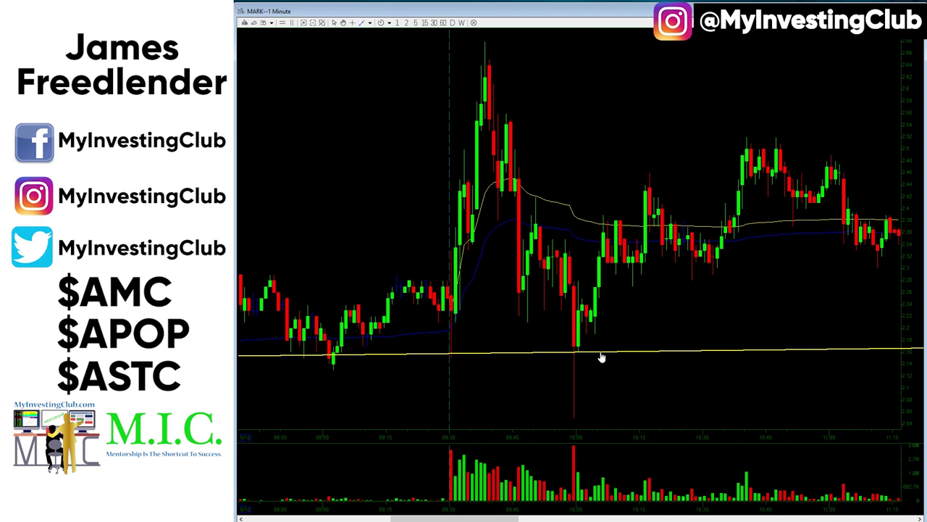
{"action": "right_click", "coordinate": [640, 354]}
{"action": "left_click", "coordinate": [663, 380]}
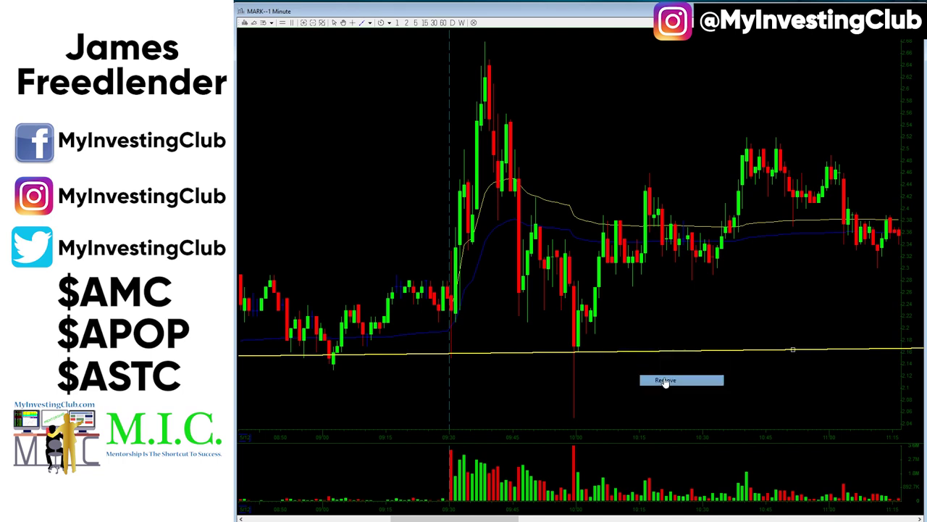
Examine MARK's 10:00 high-volume red candle and the candles around it against the VWAP lines, from about 09:25 to 10:25
{"action": "left_click_drag", "start_coordinate": [564, 193], "coordinate": [636, 340]}
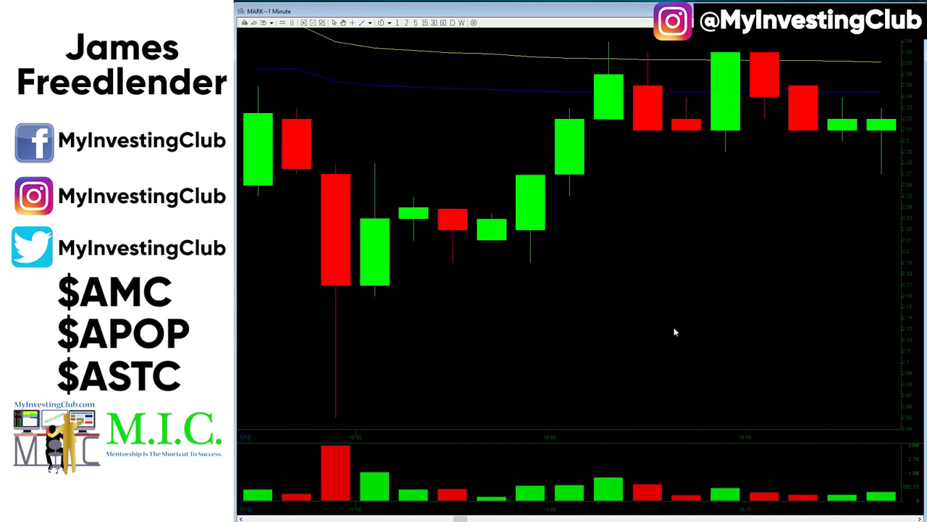
{"action": "scroll", "coordinate": [425, 204], "scroll_direction": "down", "scroll_amount": 2}
{"action": "left_click", "coordinate": [312, 23]}
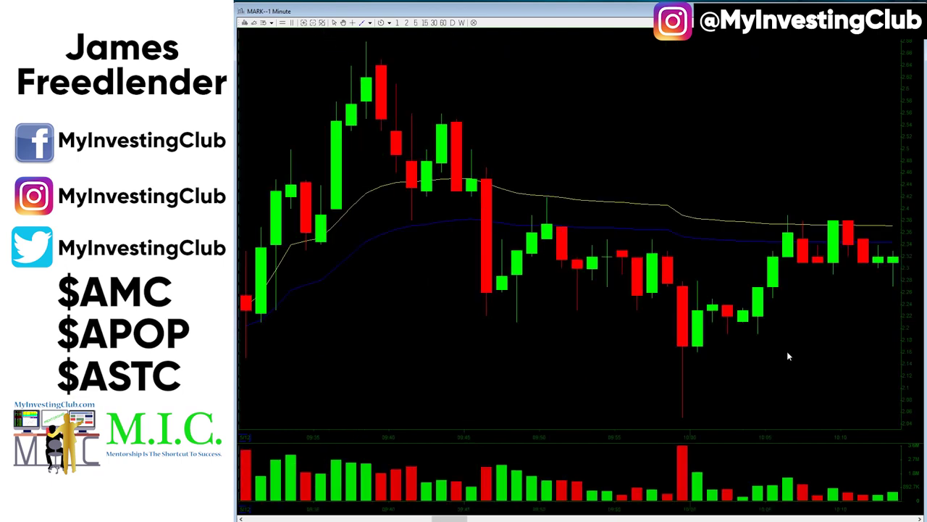
{"action": "scroll", "coordinate": [617, 232], "scroll_direction": "down", "scroll_amount": 4}
{"action": "scroll", "coordinate": [647, 256], "scroll_direction": "up", "scroll_amount": 2}
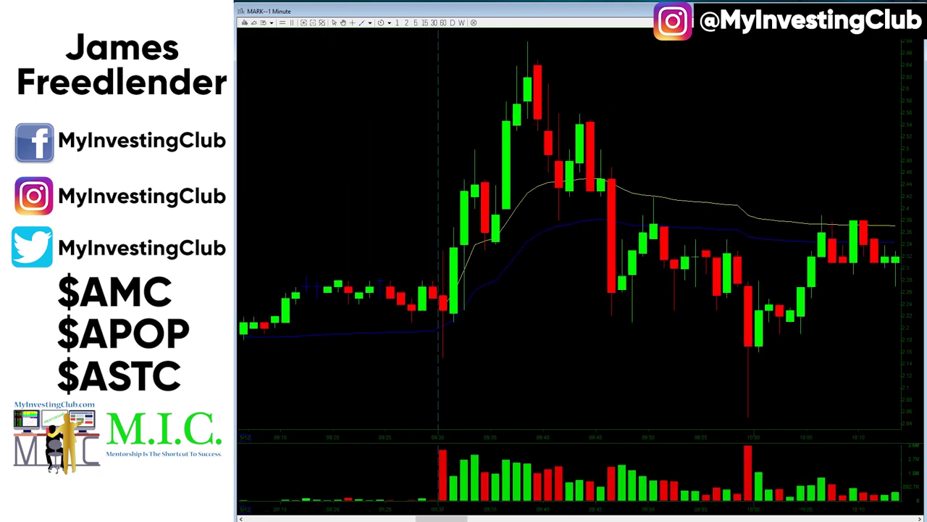
{"action": "left_click", "coordinate": [919, 518]}
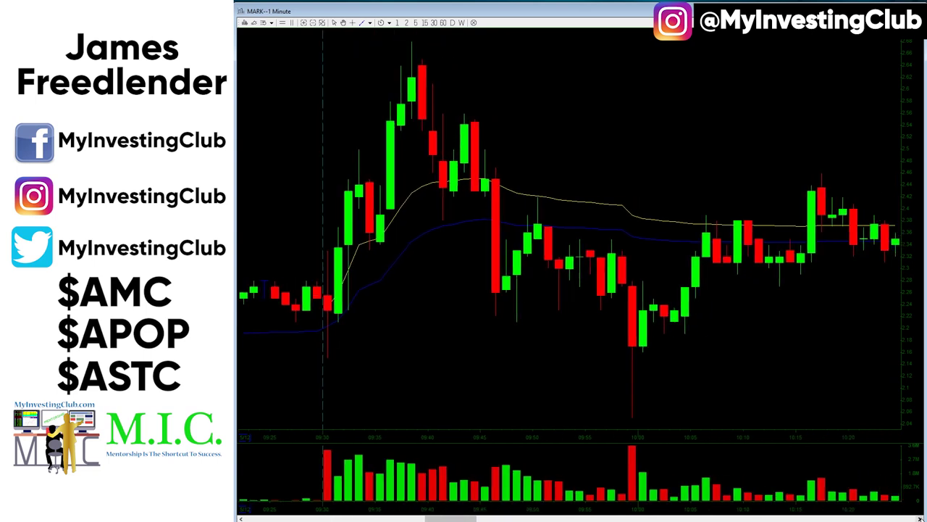
{"action": "scroll", "coordinate": [707, 233], "scroll_direction": "up", "scroll_amount": 1}
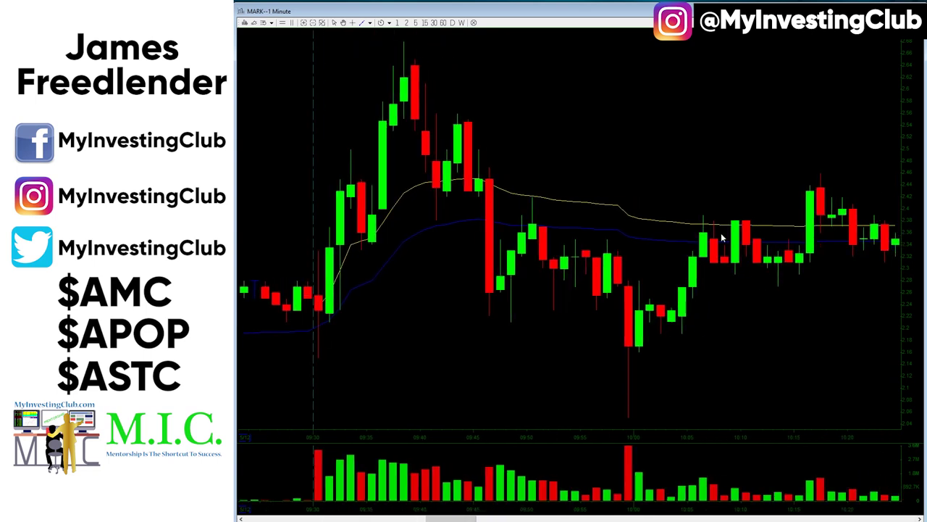
{"action": "scroll", "coordinate": [720, 239], "scroll_direction": "down", "scroll_amount": 1}
{"action": "scroll", "coordinate": [721, 241], "scroll_direction": "up", "scroll_amount": 1}
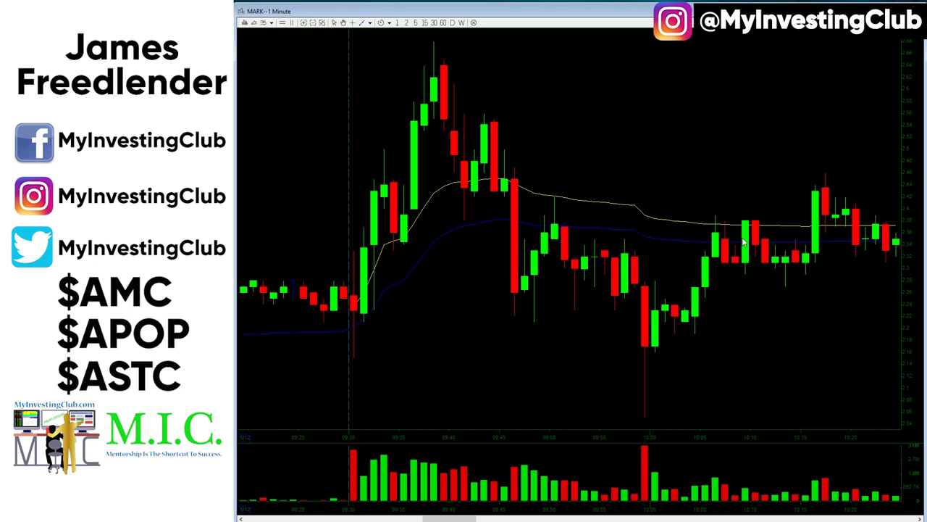
{"action": "scroll", "coordinate": [742, 243], "scroll_direction": "down", "scroll_amount": 2}
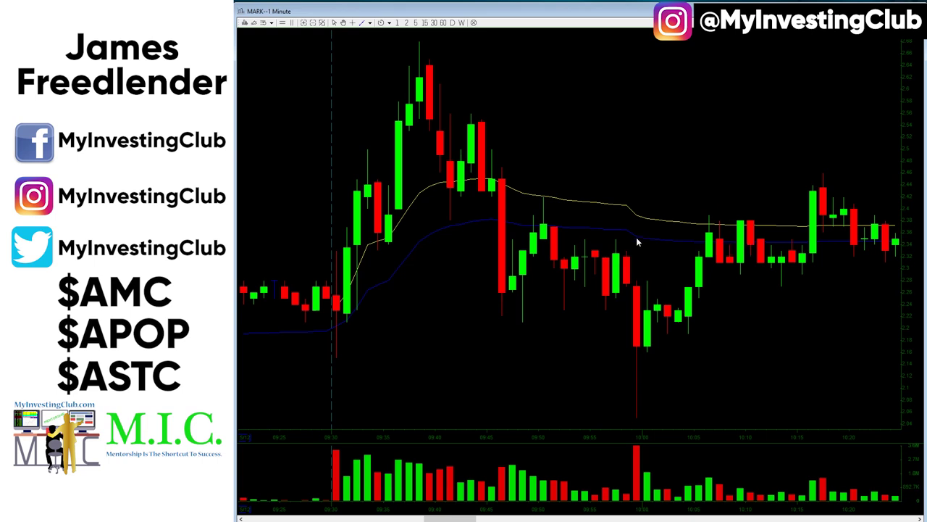
{"action": "scroll", "coordinate": [737, 224], "scroll_direction": "up", "scroll_amount": 1}
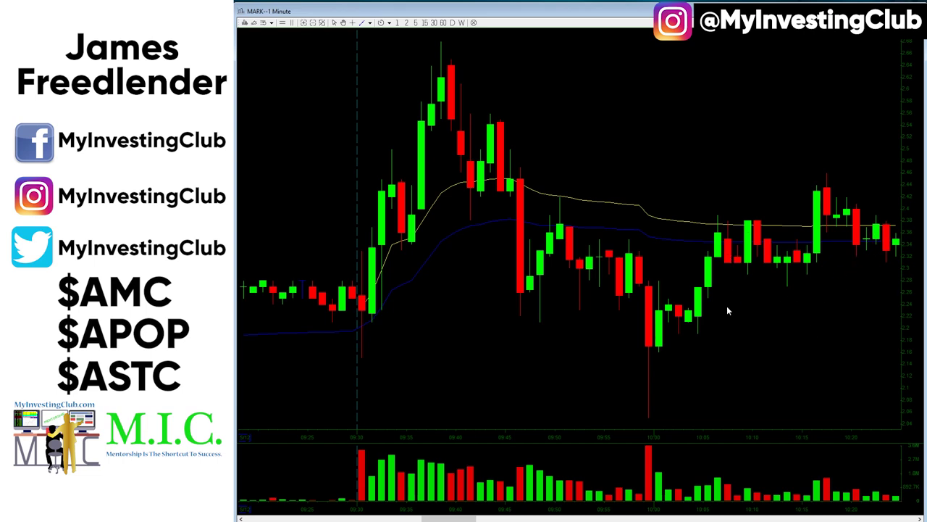
{"action": "scroll", "coordinate": [726, 305], "scroll_direction": "up", "scroll_amount": 2}
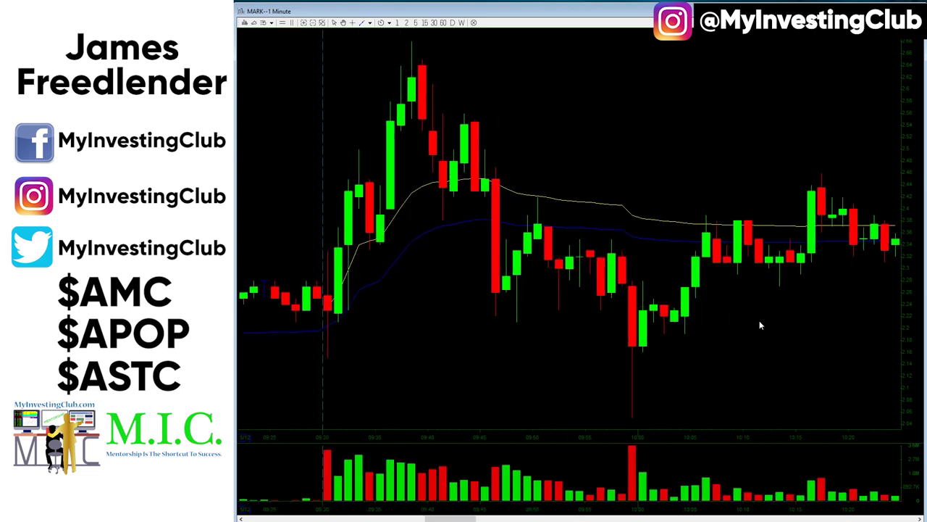